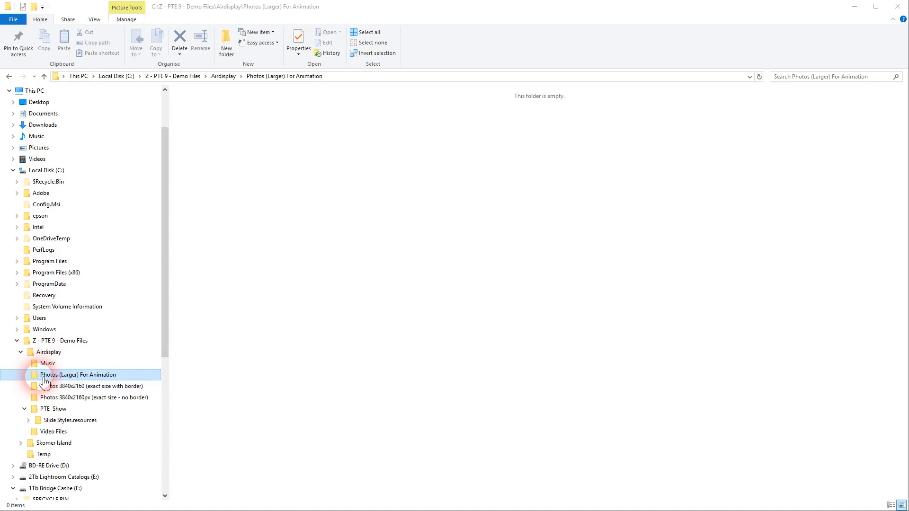
Switch to Adobe Bridge and open the first row of Air Display photos, _X7A1597.CR2 to _X7A0825.CR2, in Camera Raw.
{"action": "left_click", "coordinate": [462, 479]}
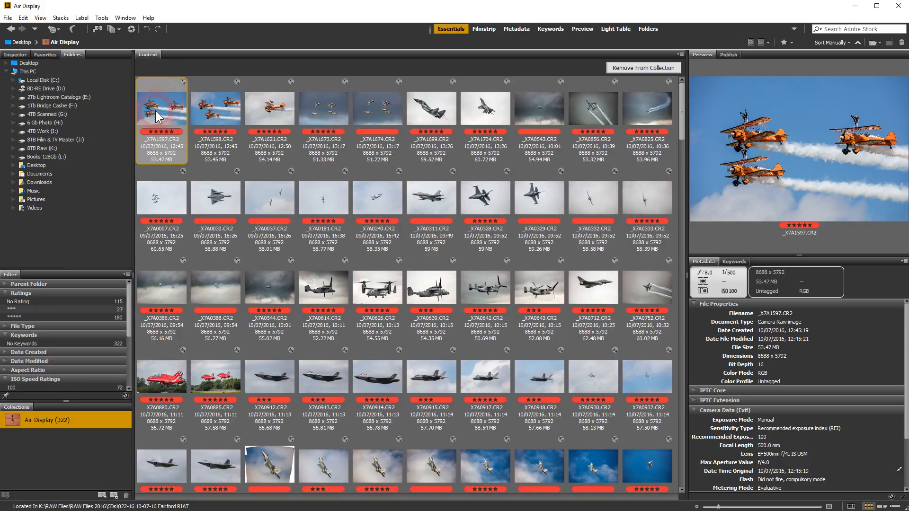
{"action": "left_click", "coordinate": [652, 107], "text": "shift"}
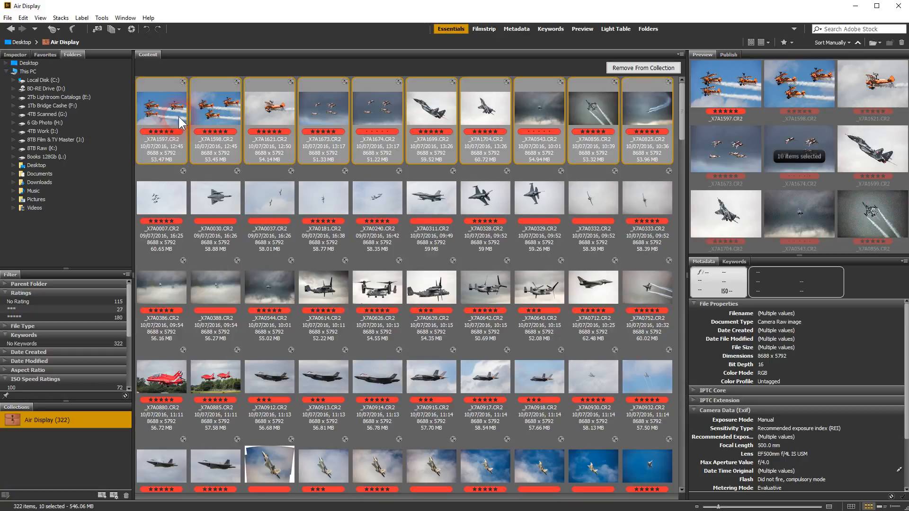
{"action": "key", "text": "ctrl+r"}
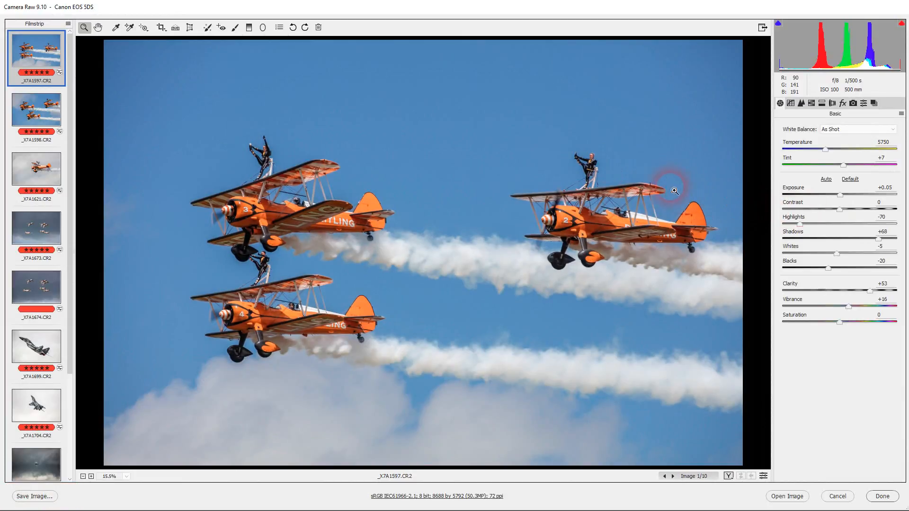
Preview a few of the raw photos, including _X7A1673.CR2, and open all the loaded photos in Photoshop.
{"action": "left_click", "coordinate": [36, 110]}
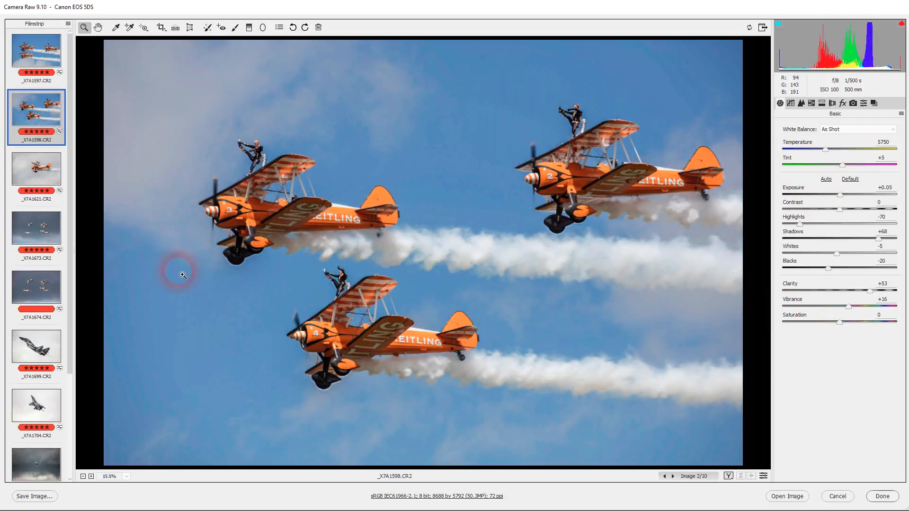
{"action": "key", "text": "Down"}
{"action": "key", "text": "Down"}
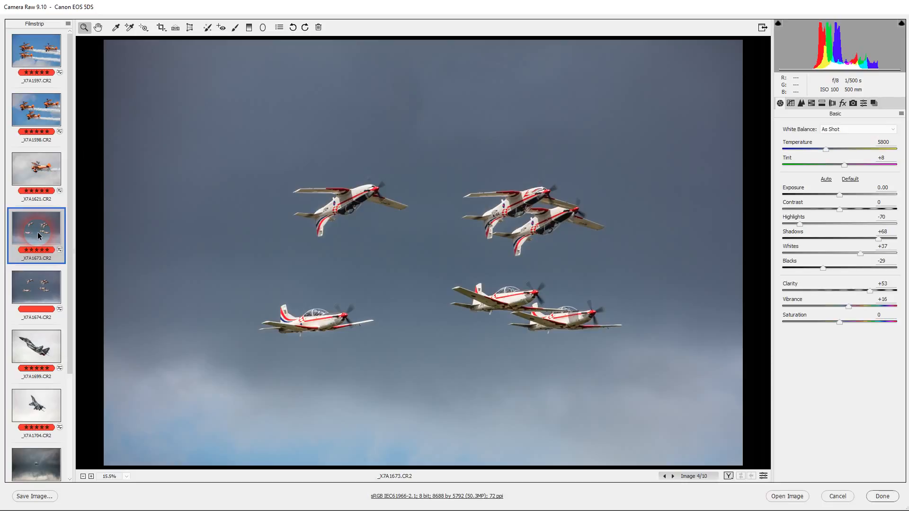
{"action": "key", "text": "ctrl+a"}
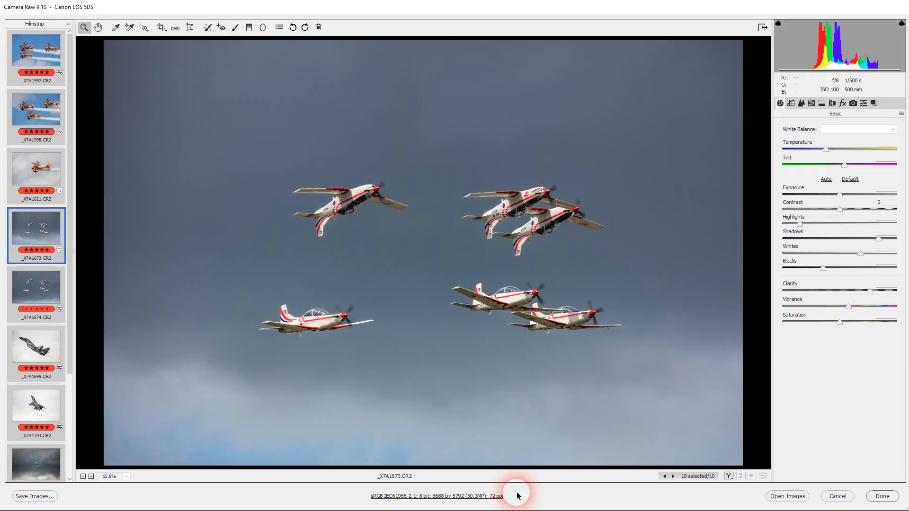
{"action": "left_click", "coordinate": [788, 496]}
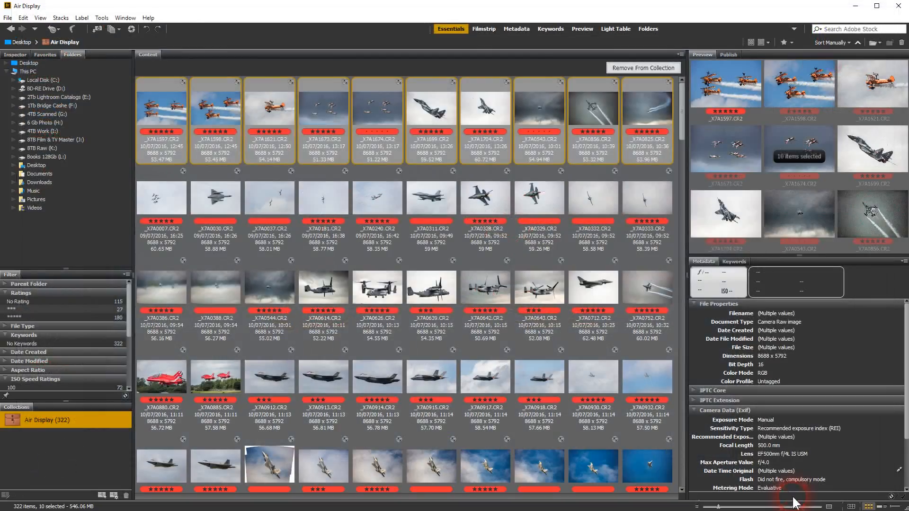
{"action": "key", "text": "space"}
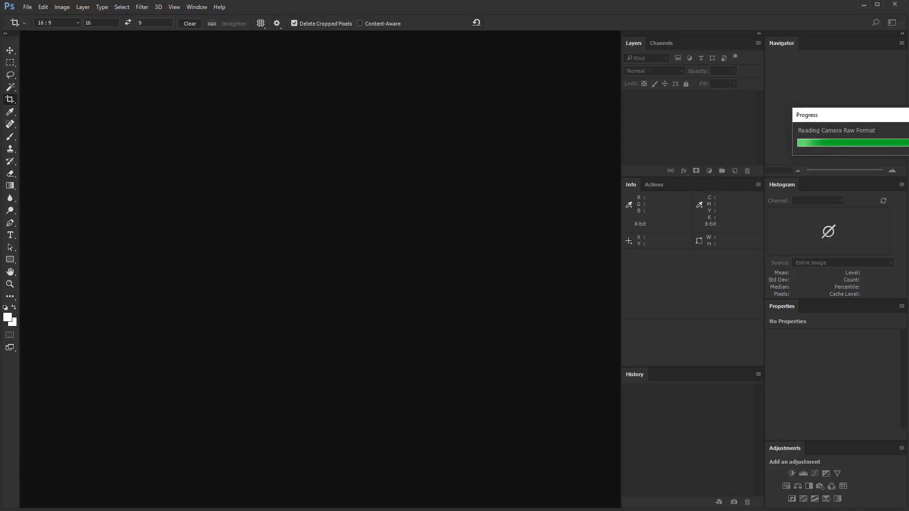
{"action": "key", "text": "space"}
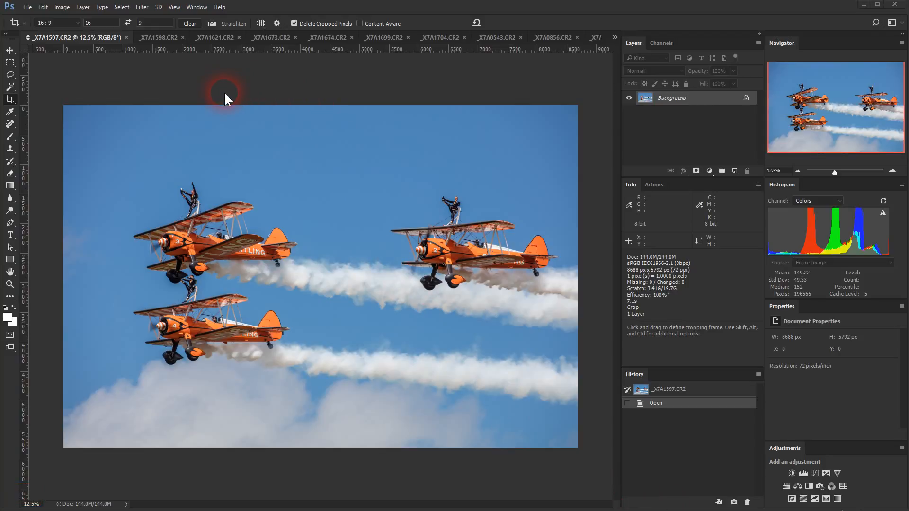
Check the list of open documents, view _X7A1673.CR2 and return to _X7A1597.CR2.
{"action": "left_click", "coordinate": [196, 7]}
{"action": "key", "text": "space"}
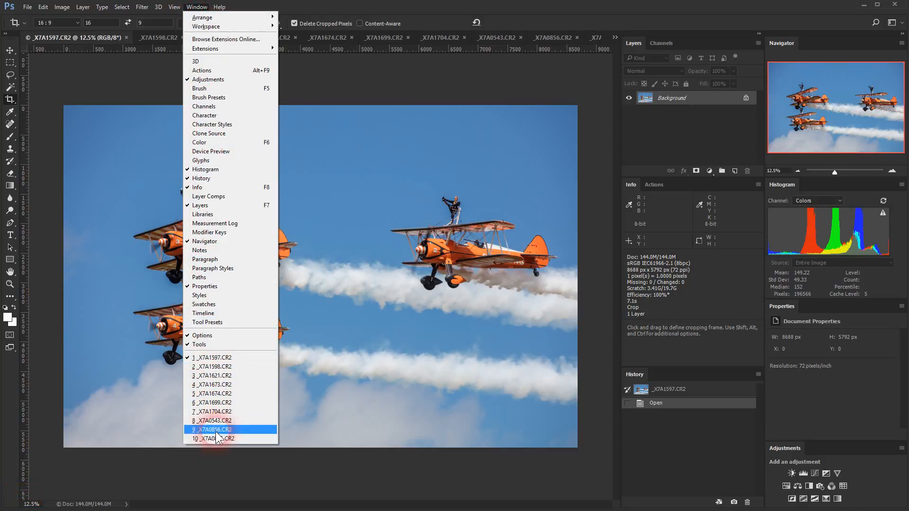
{"action": "left_click", "coordinate": [339, 83]}
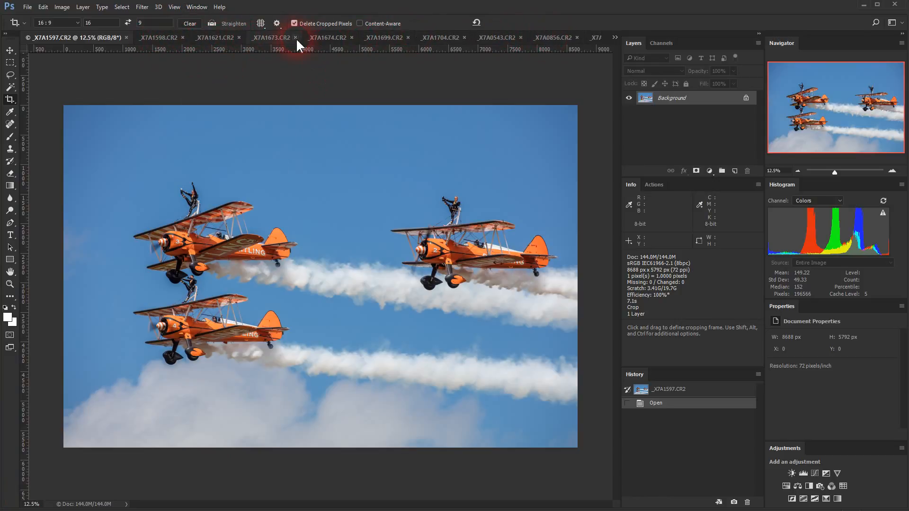
{"action": "left_click", "coordinate": [277, 38]}
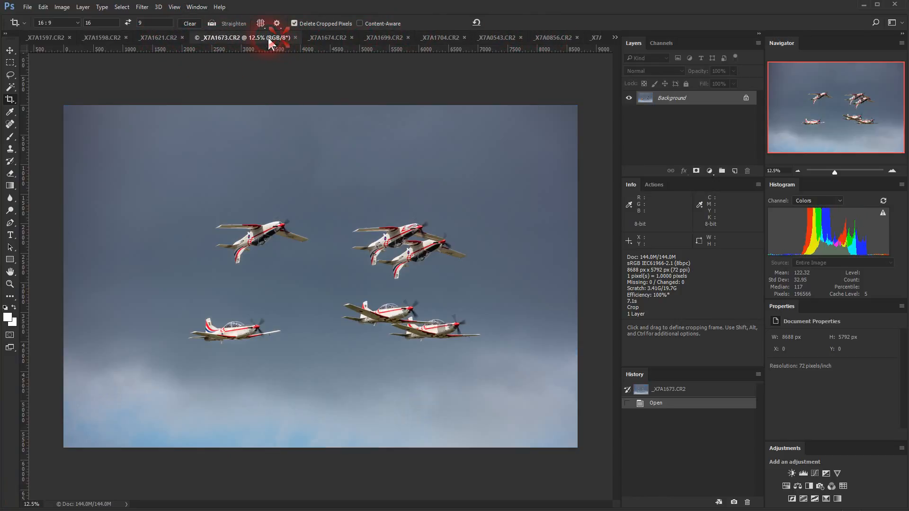
{"action": "left_click", "coordinate": [50, 37]}
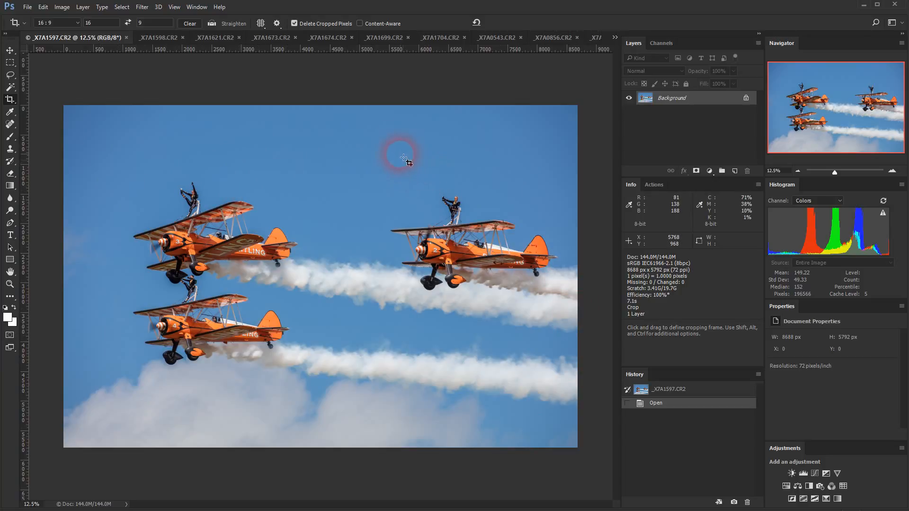
Crop _X7A1597.CR2 around the three biplanes at a 16:9 ratio, to about 8315 x 4677 px.
{"action": "left_click", "coordinate": [75, 24]}
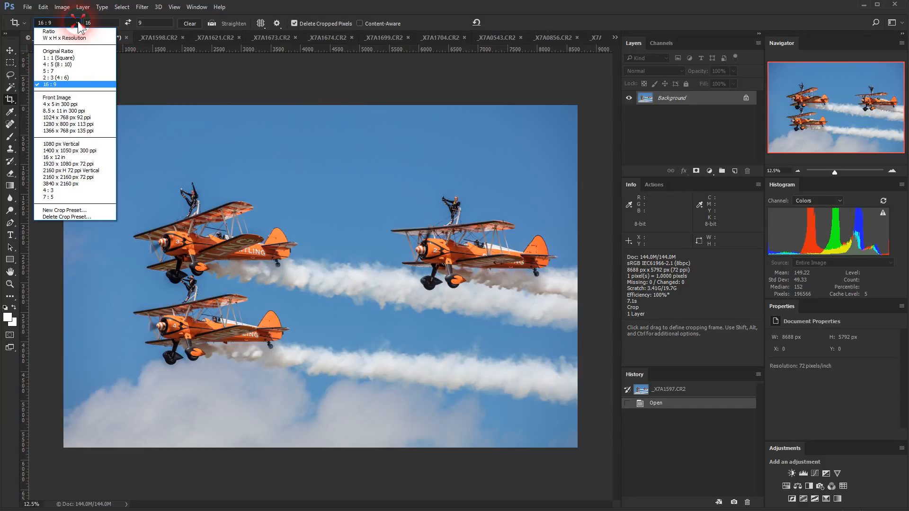
{"action": "left_click", "coordinate": [53, 32]}
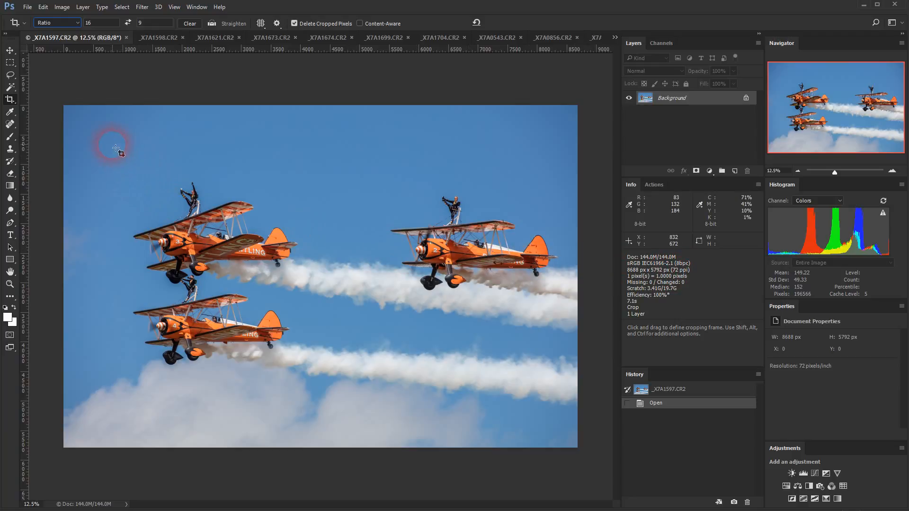
{"action": "left_click_drag", "start_coordinate": [94, 136], "coordinate": [565, 431]}
{"action": "left_click_drag", "start_coordinate": [318, 267], "coordinate": [300, 270]}
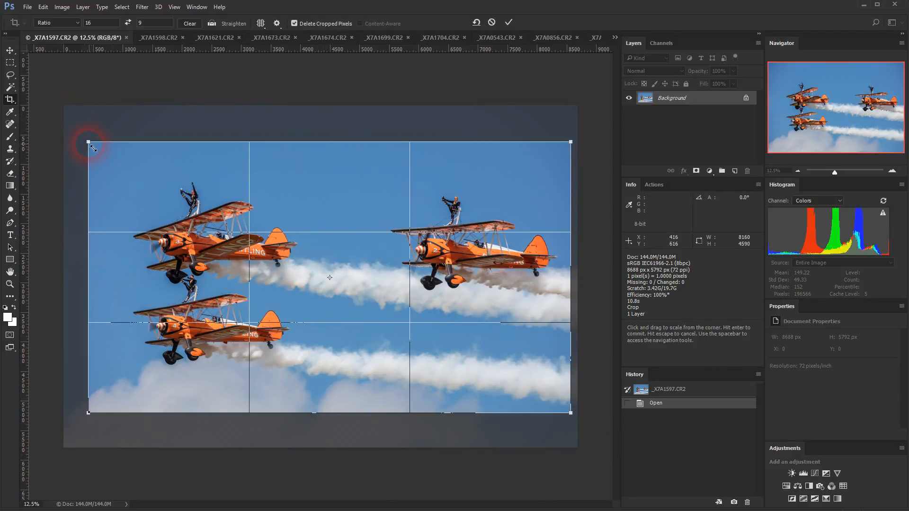
{"action": "left_click_drag", "start_coordinate": [87, 142], "coordinate": [87, 137]}
{"action": "left_click_drag", "start_coordinate": [183, 223], "coordinate": [184, 225]}
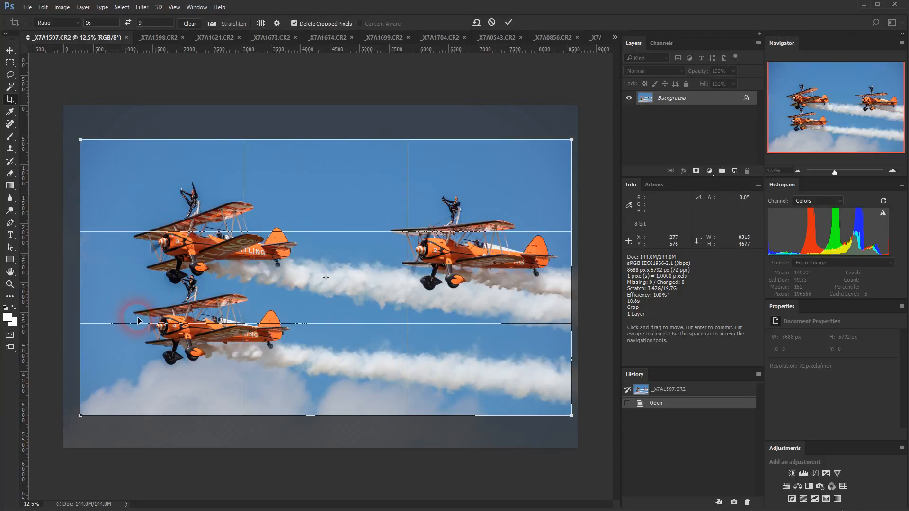
{"action": "key", "text": "Return"}
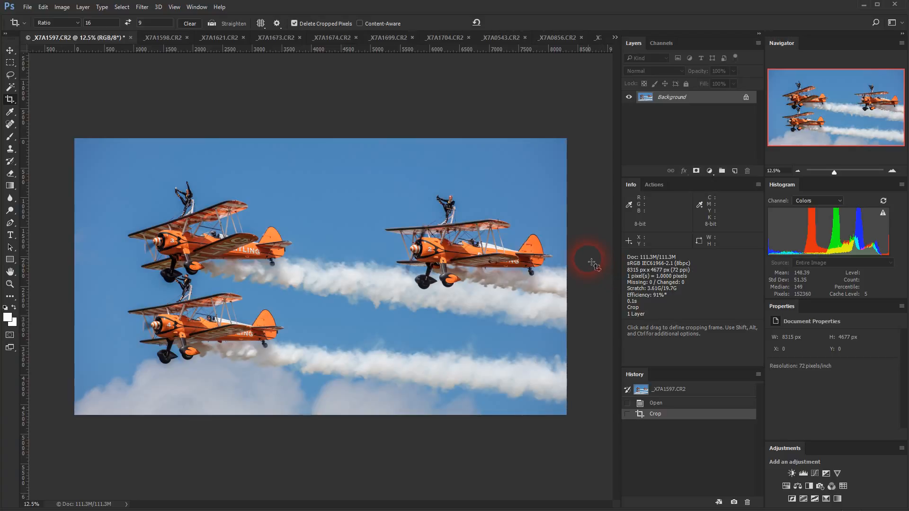
Start recording a new action named "Demo - Enlarged" in the Demos action set.
{"action": "left_click", "coordinate": [652, 185]}
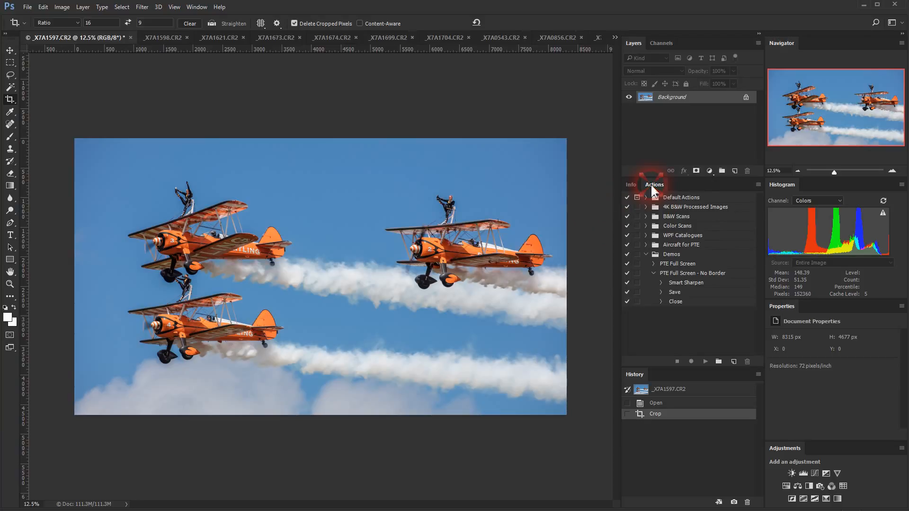
{"action": "left_click", "coordinate": [654, 274]}
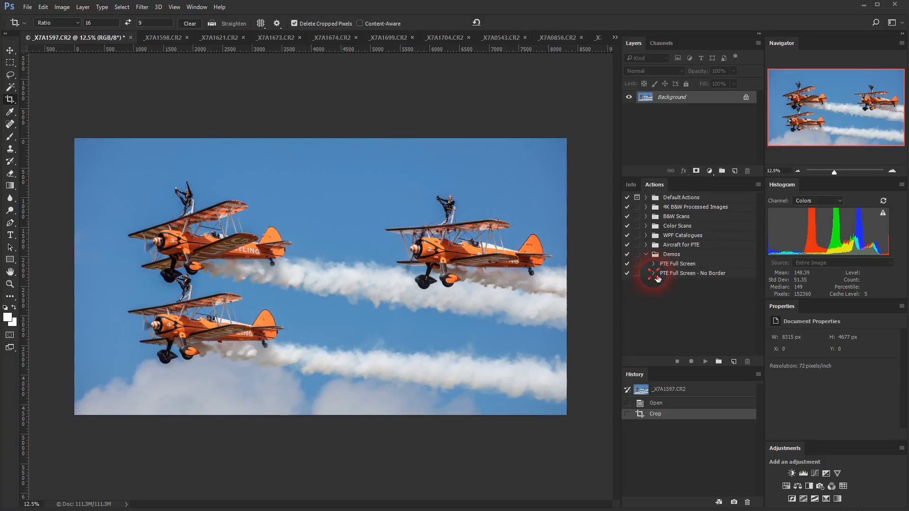
{"action": "left_click", "coordinate": [660, 256]}
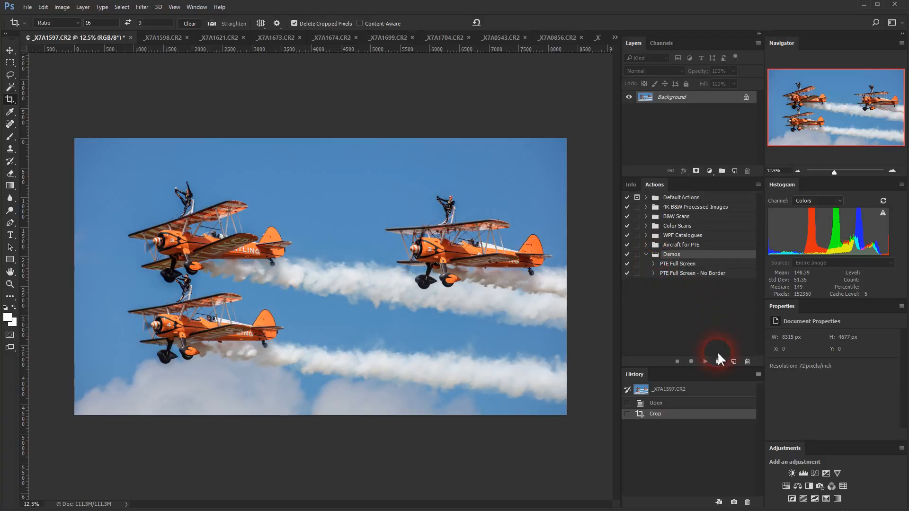
{"action": "left_click", "coordinate": [734, 361]}
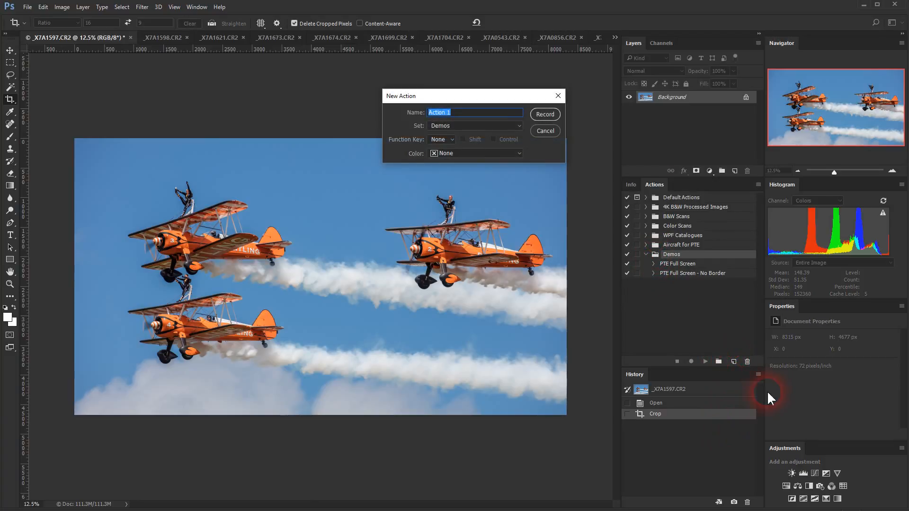
{"action": "type", "text": "Demo"}
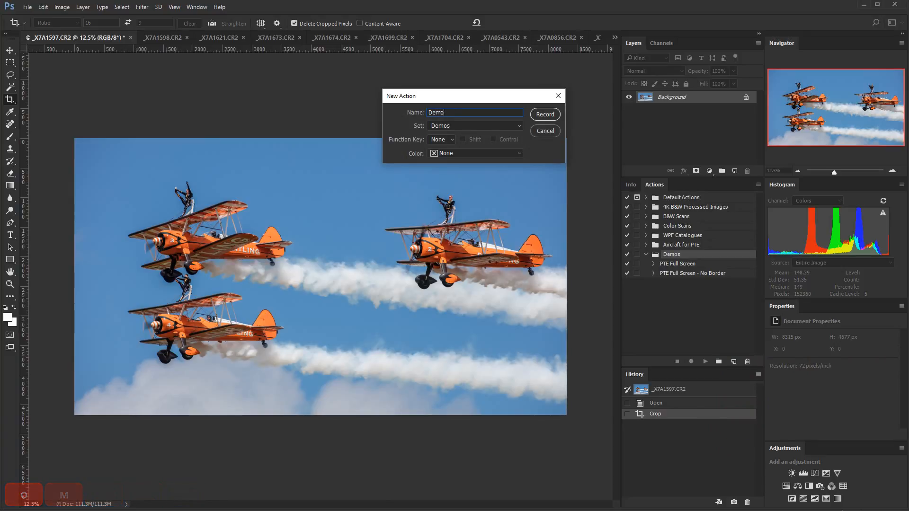
{"action": "type", "text": " - F"}
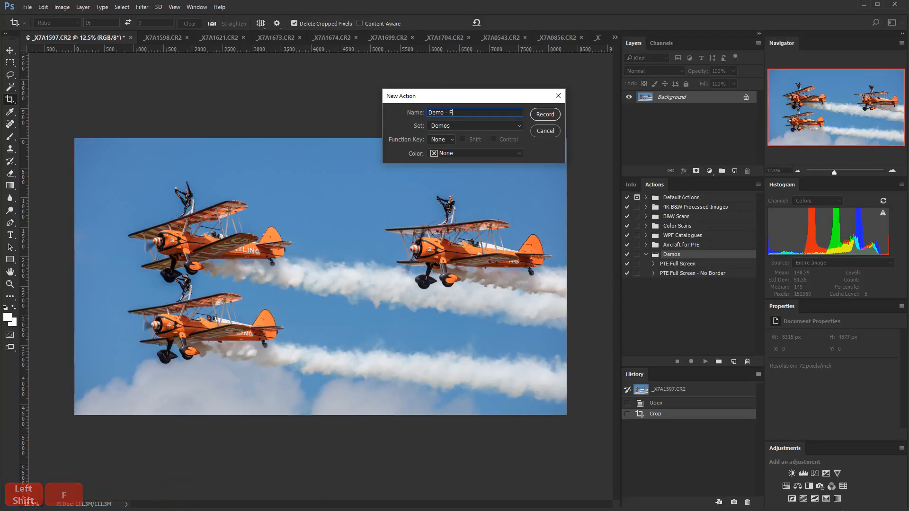
{"action": "key", "text": "BackSpace"}
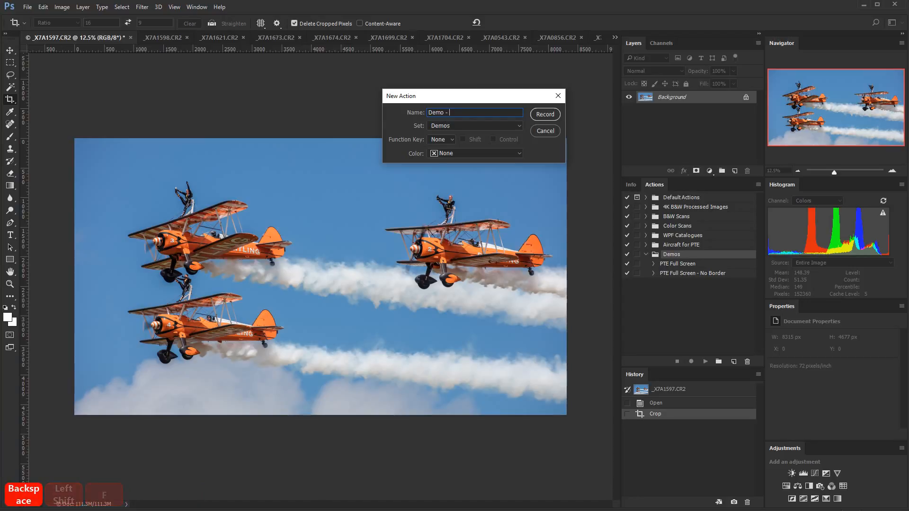
{"action": "type", "text": "En"}
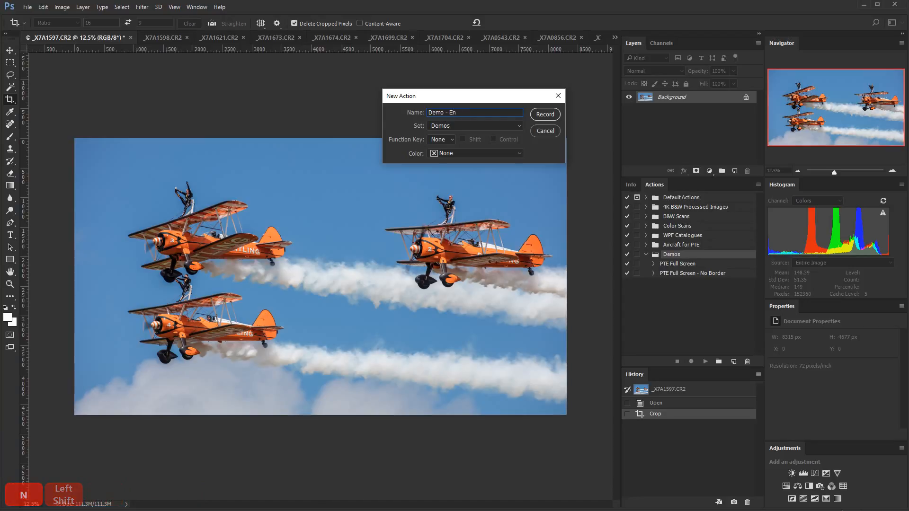
{"action": "type", "text": "larged"}
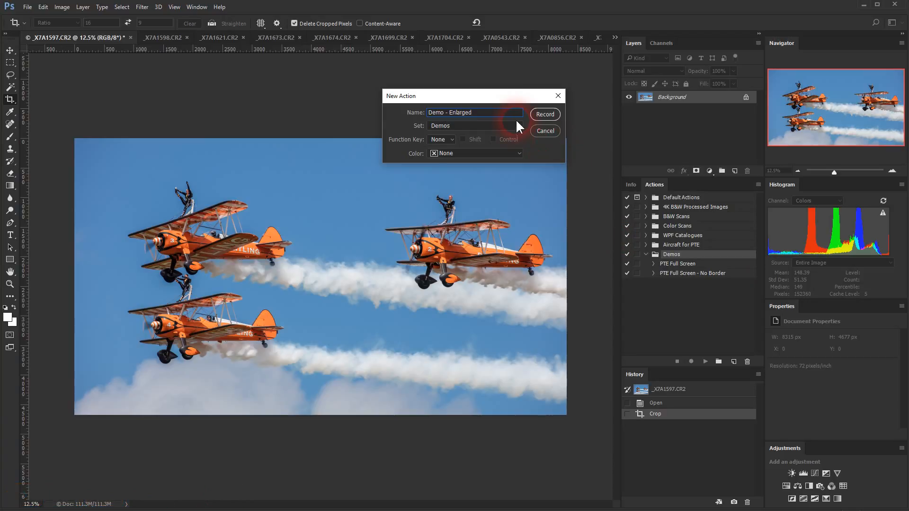
{"action": "left_click", "coordinate": [545, 114]}
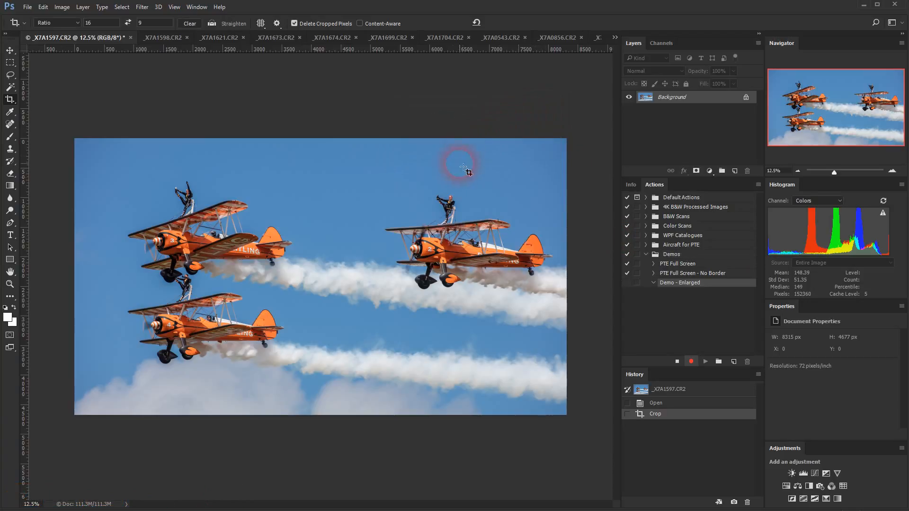
{"action": "left_click", "coordinate": [667, 283]}
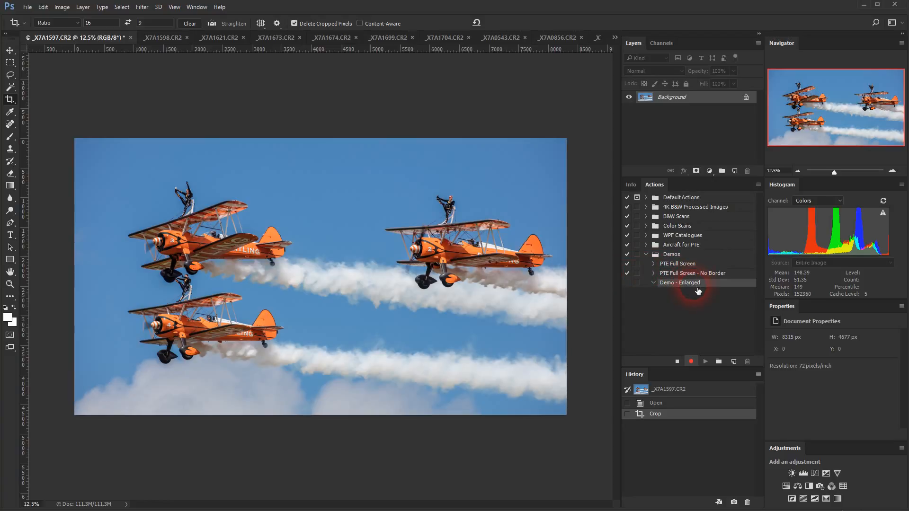
{"action": "left_click", "coordinate": [690, 361]}
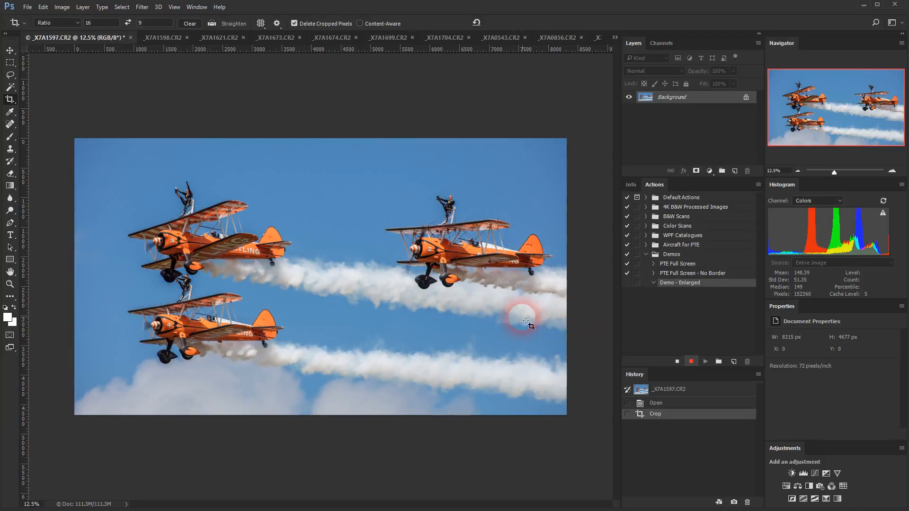
Resize the cropped biplane photo to 6000 px wide with Automatic resampling and check its document info.
{"action": "left_click", "coordinate": [62, 7]}
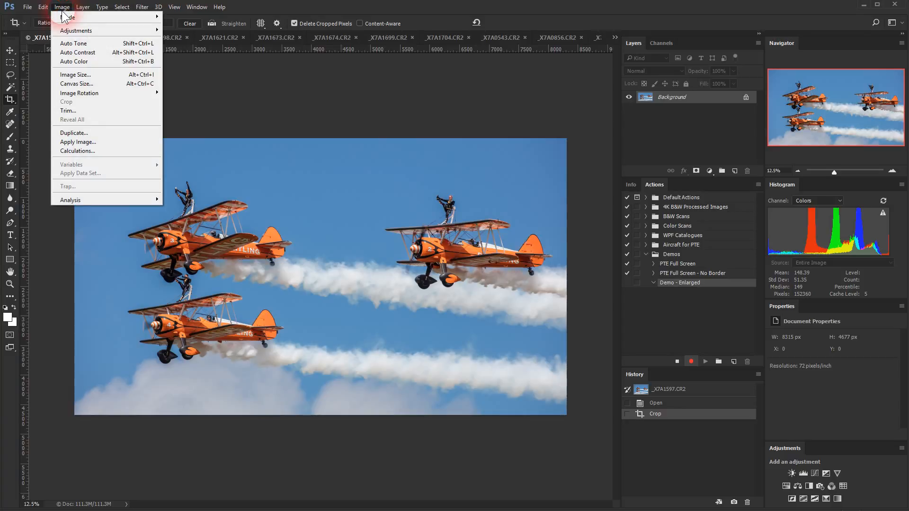
{"action": "left_click", "coordinate": [75, 75]}
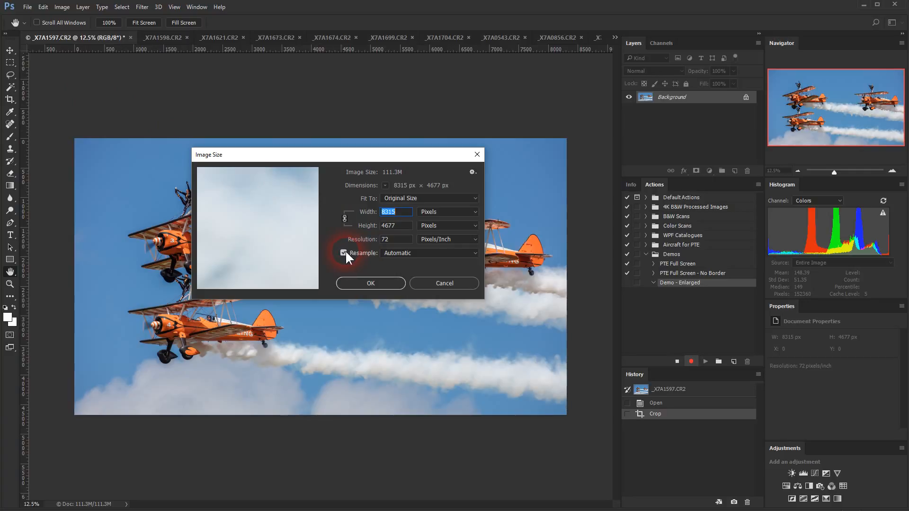
{"action": "left_click", "coordinate": [440, 251]}
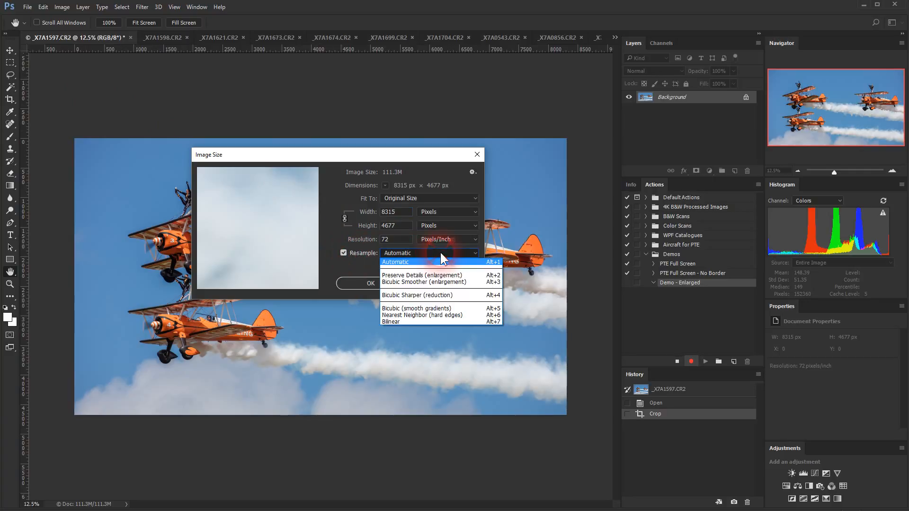
{"action": "left_click", "coordinate": [407, 261]}
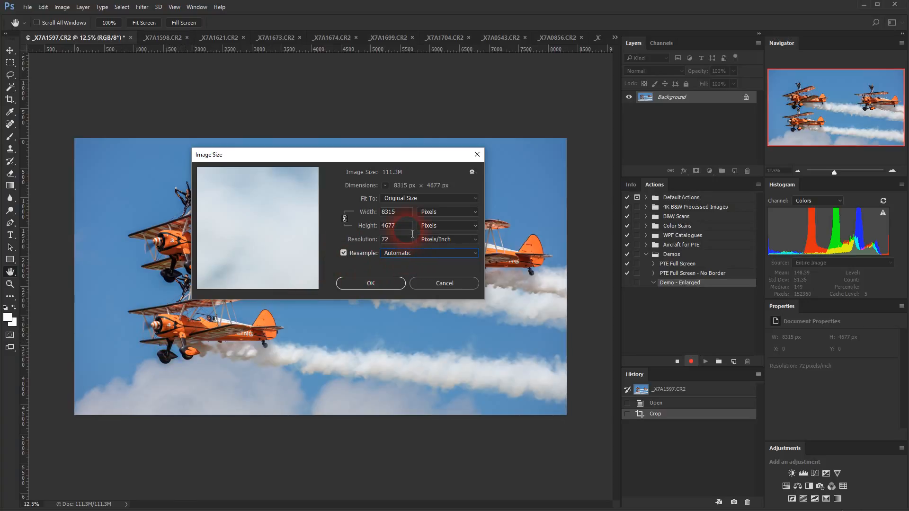
{"action": "left_click", "coordinate": [369, 213]}
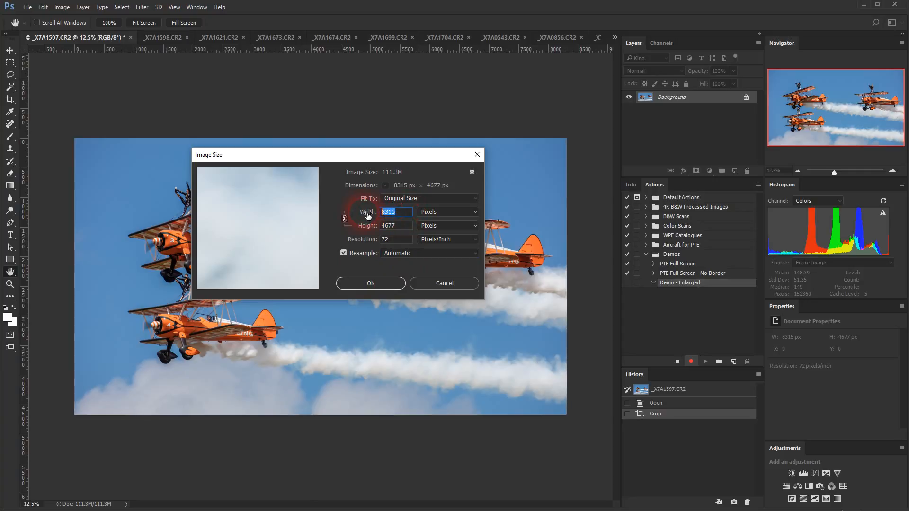
{"action": "type", "text": "6000"}
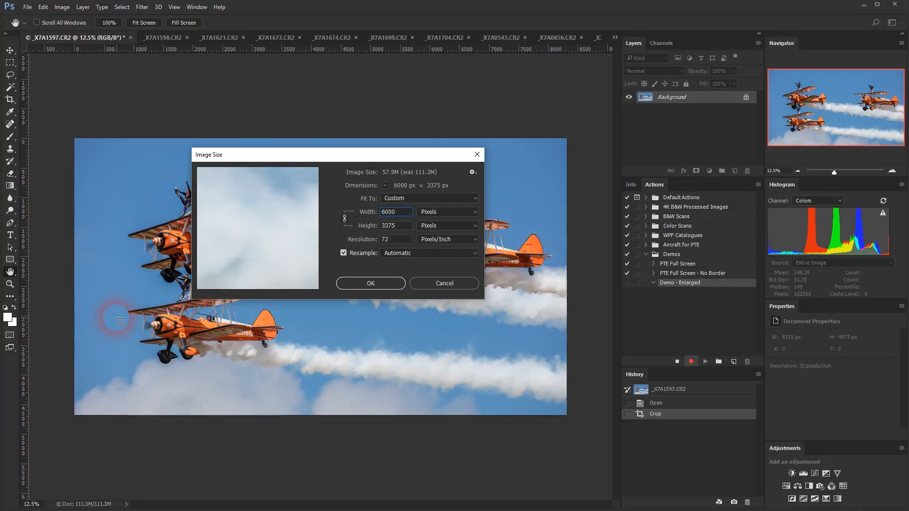
{"action": "left_click", "coordinate": [372, 283]}
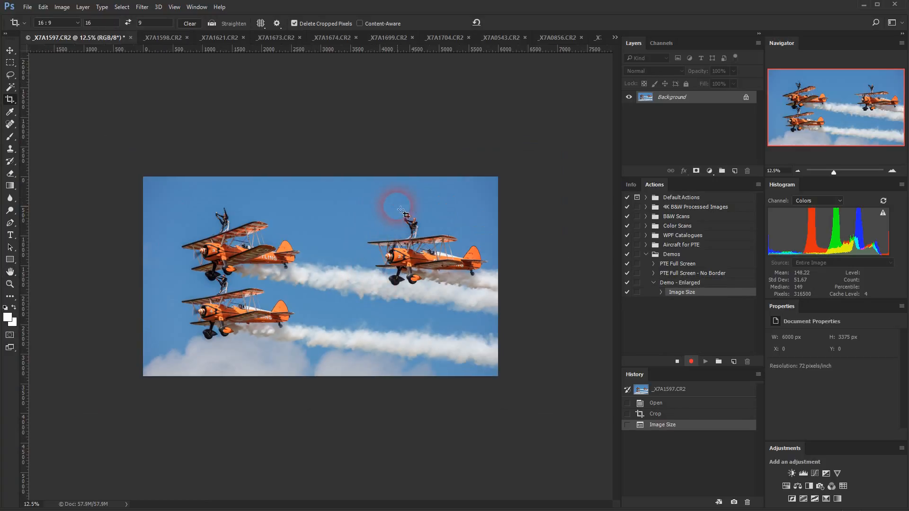
{"action": "left_click", "coordinate": [634, 185]}
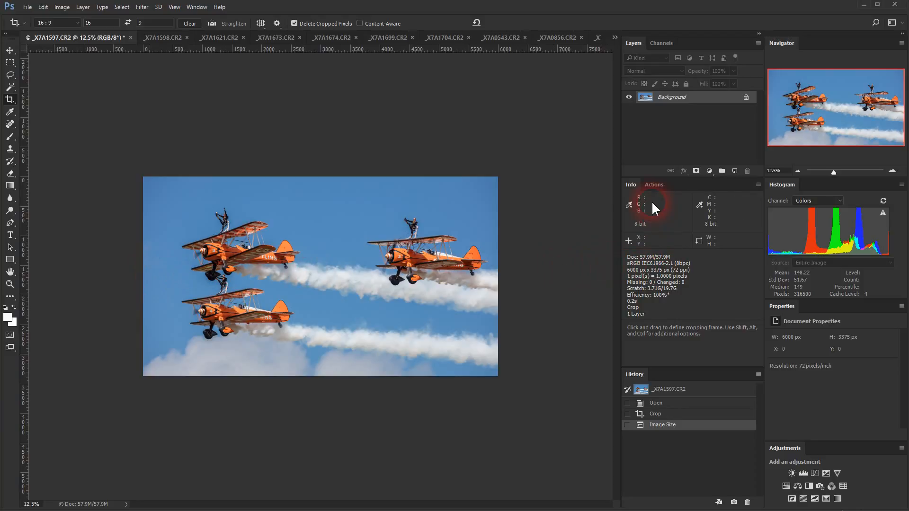
{"action": "left_click", "coordinate": [654, 184]}
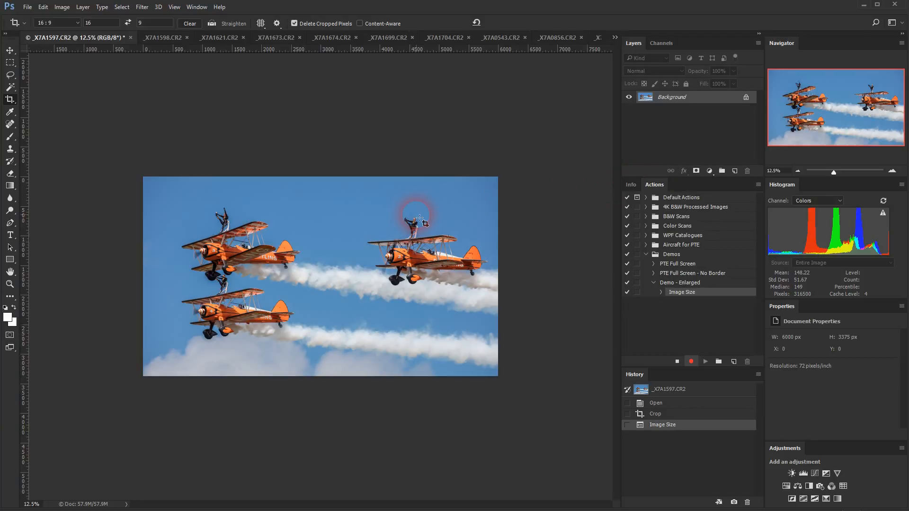
Apply Smart Sharpen to the biplane photo at actual-pixel view with an amount of 100% and a radius of 1.0 px.
{"action": "key", "text": "ctrl+alt+0"}
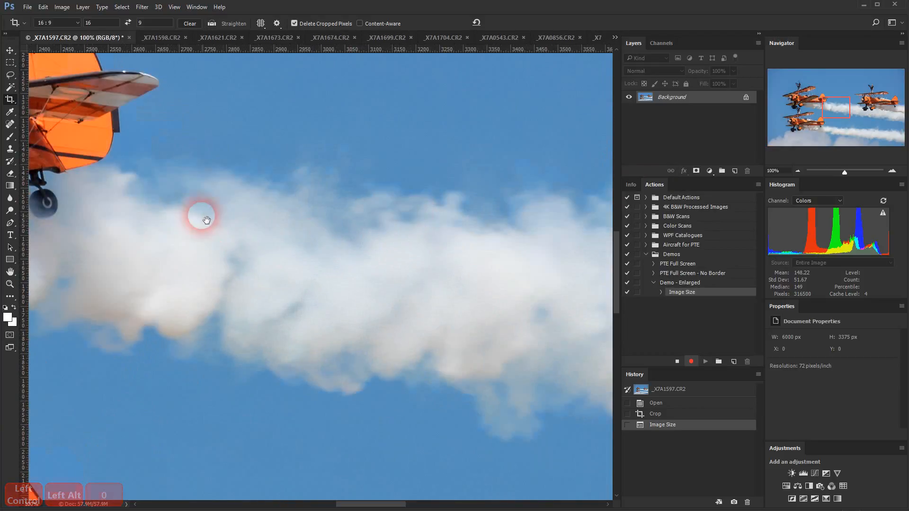
{"action": "left_click_drag", "start_coordinate": [207, 220], "coordinate": [487, 264]}
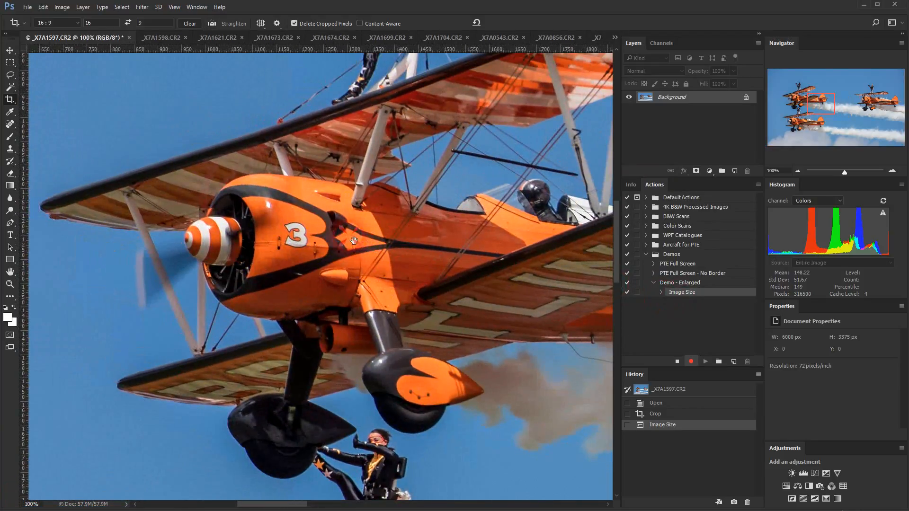
{"action": "left_click", "coordinate": [142, 8]}
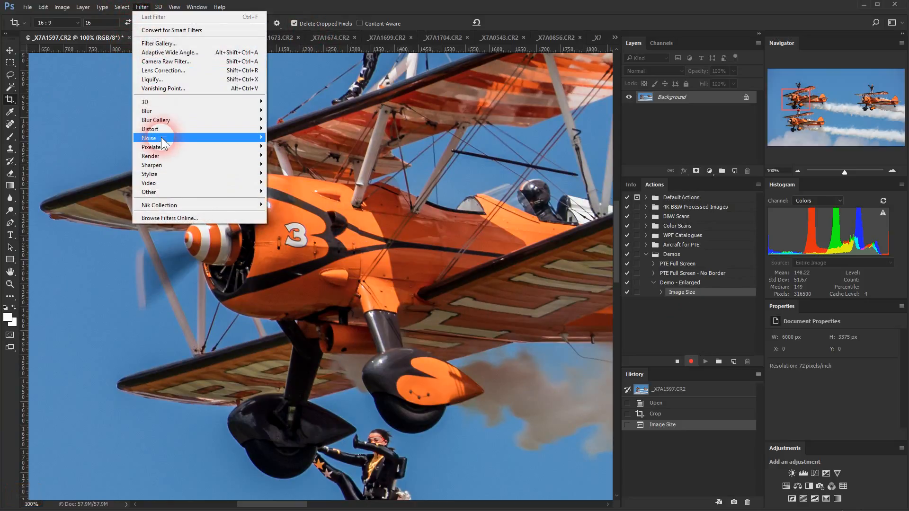
{"action": "mouse_move", "coordinate": [168, 164]}
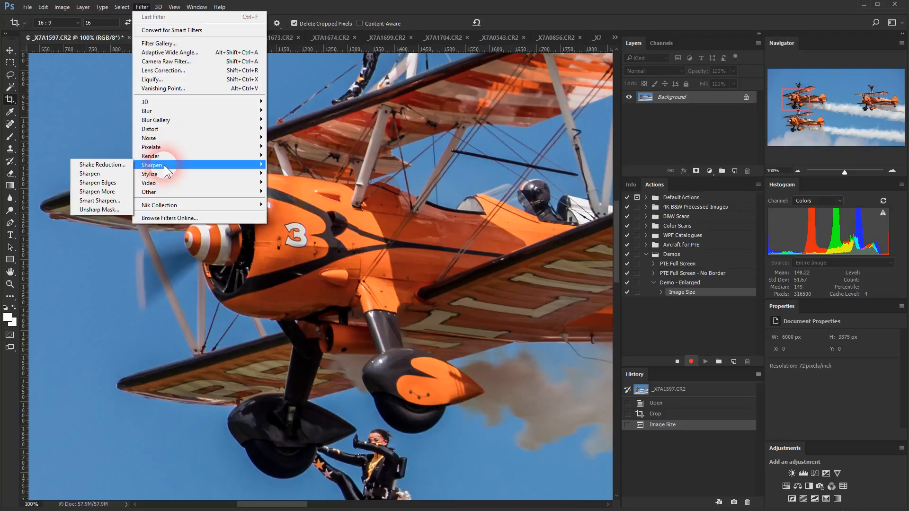
{"action": "left_click", "coordinate": [102, 202]}
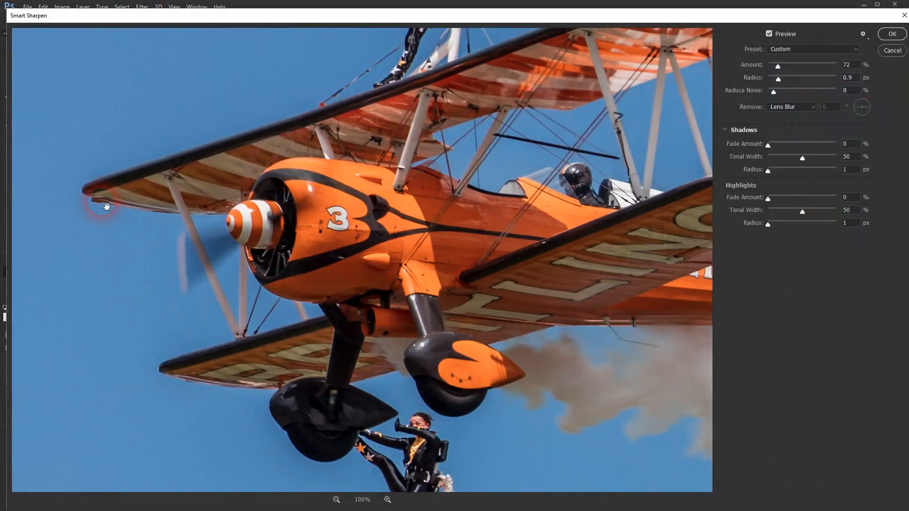
{"action": "left_click_drag", "start_coordinate": [288, 21], "coordinate": [281, 8]}
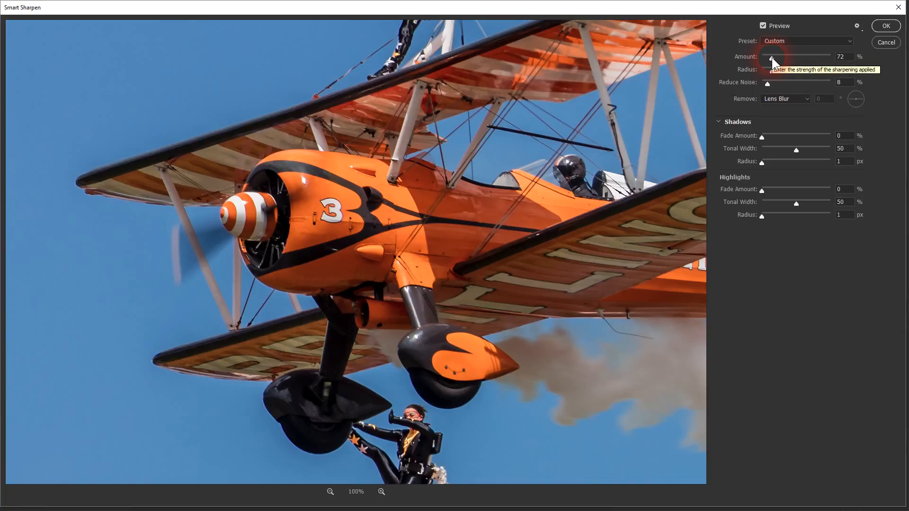
{"action": "left_click_drag", "start_coordinate": [771, 58], "coordinate": [774, 54]}
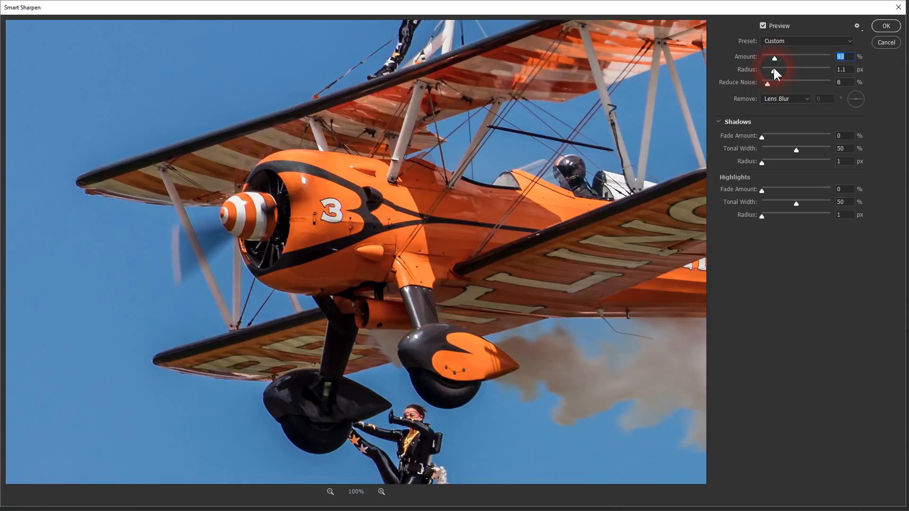
{"action": "left_click", "coordinate": [772, 69]}
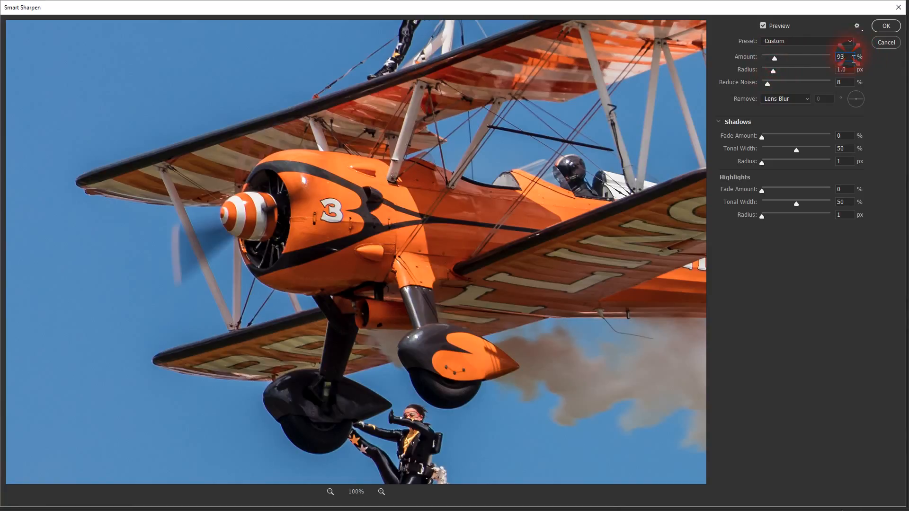
{"action": "key", "text": "Up"}
{"action": "key", "text": "Up"}
{"action": "key", "text": "Up"}
{"action": "key", "text": "Up"}
{"action": "key", "text": "Up"}
{"action": "key", "text": "Up"}
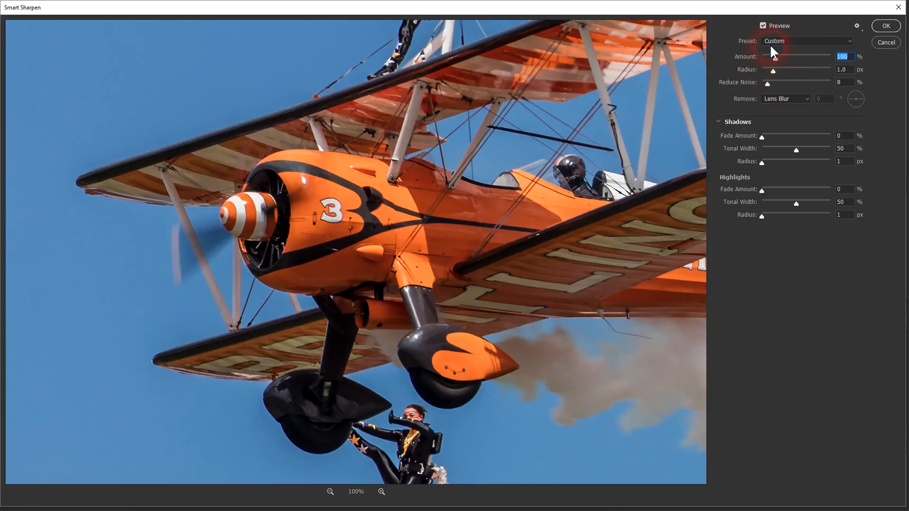
{"action": "left_click", "coordinate": [882, 22]}
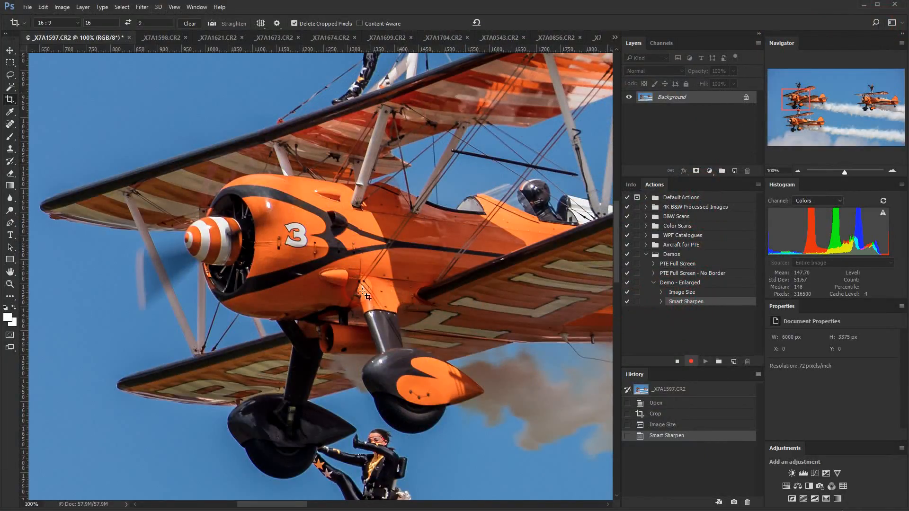
{"action": "key", "text": "ctrl+0"}
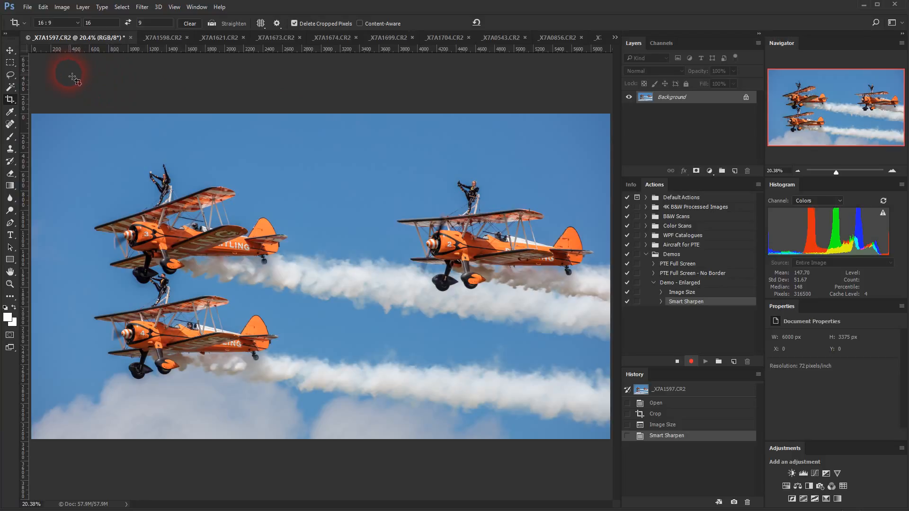
{"action": "left_click", "coordinate": [27, 7]}
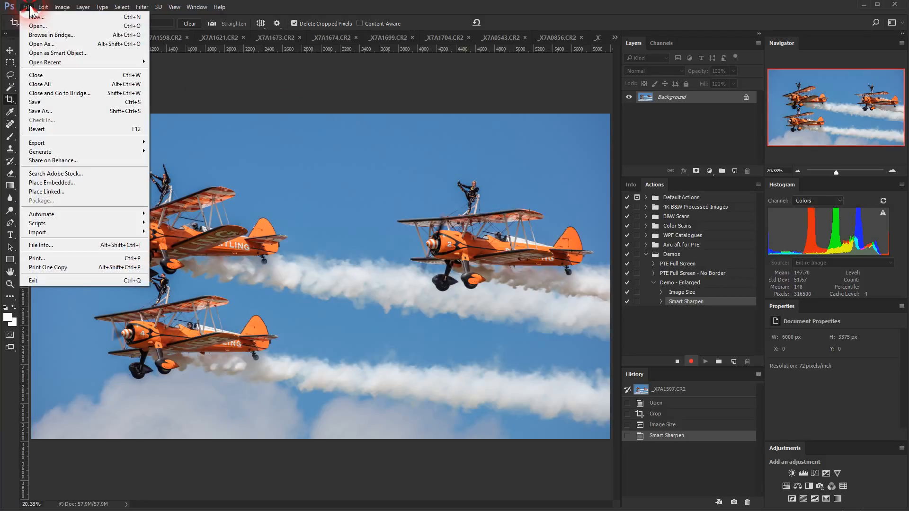
{"action": "left_click", "coordinate": [57, 111]}
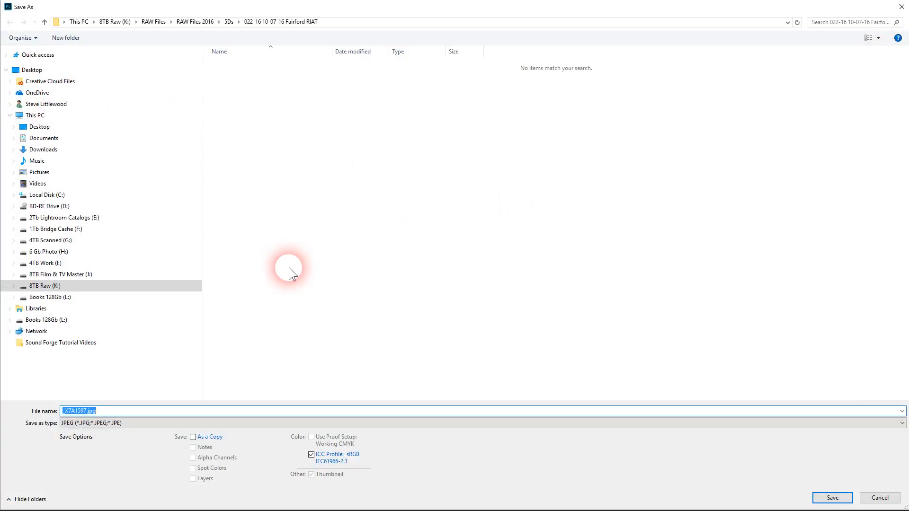
{"action": "left_click", "coordinate": [13, 195]}
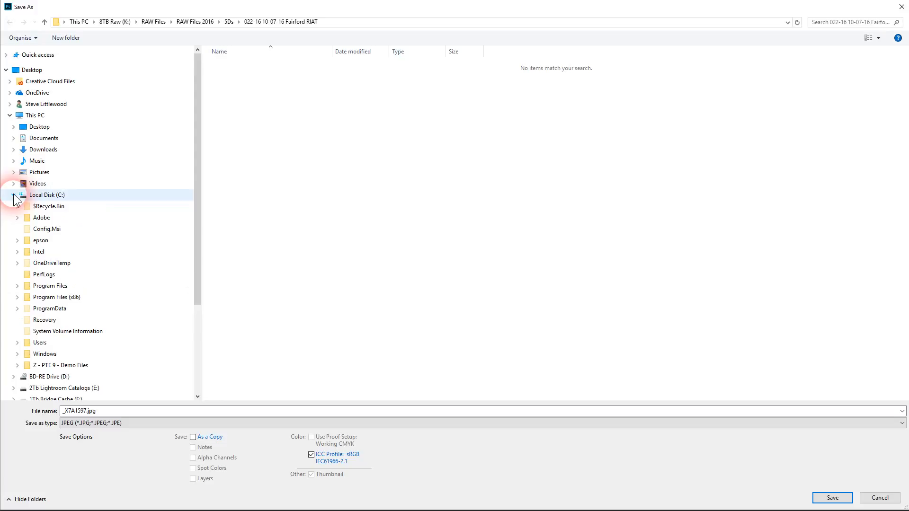
{"action": "left_click", "coordinate": [17, 365]}
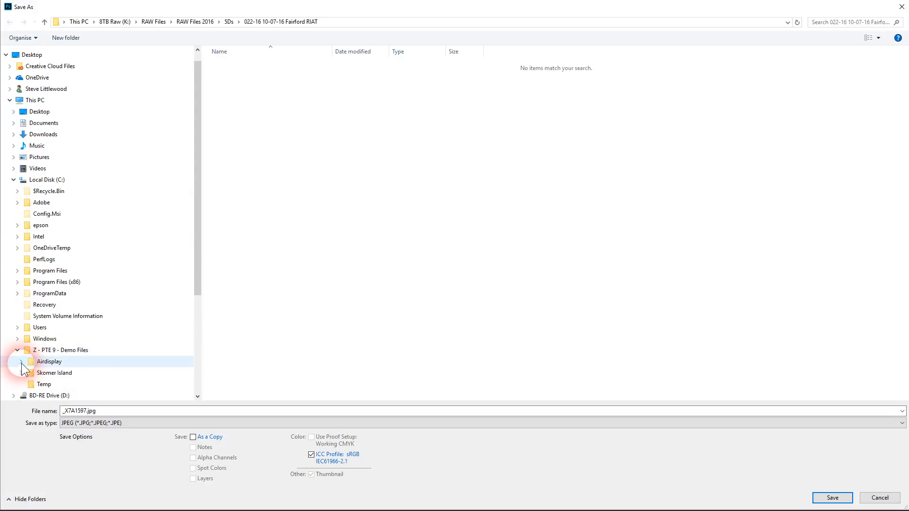
{"action": "left_click", "coordinate": [21, 361]}
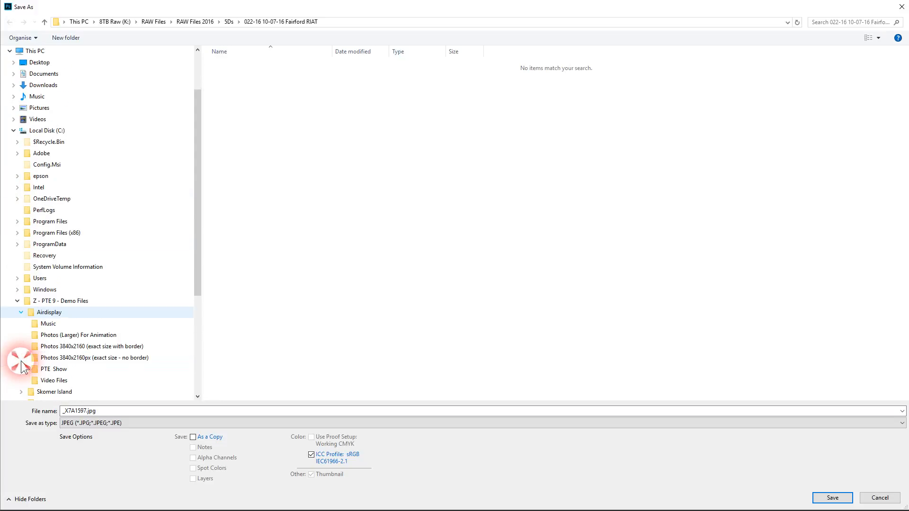
{"action": "left_click", "coordinate": [74, 336]}
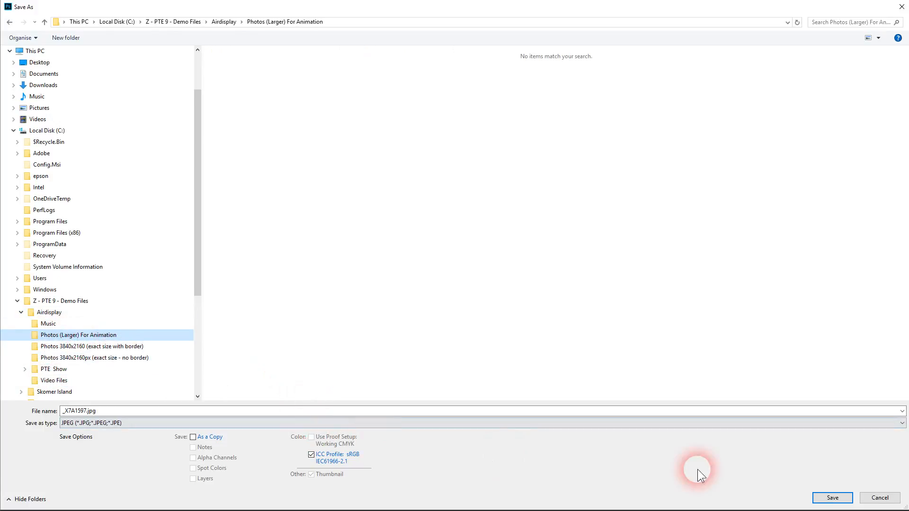
{"action": "left_click", "coordinate": [878, 497]}
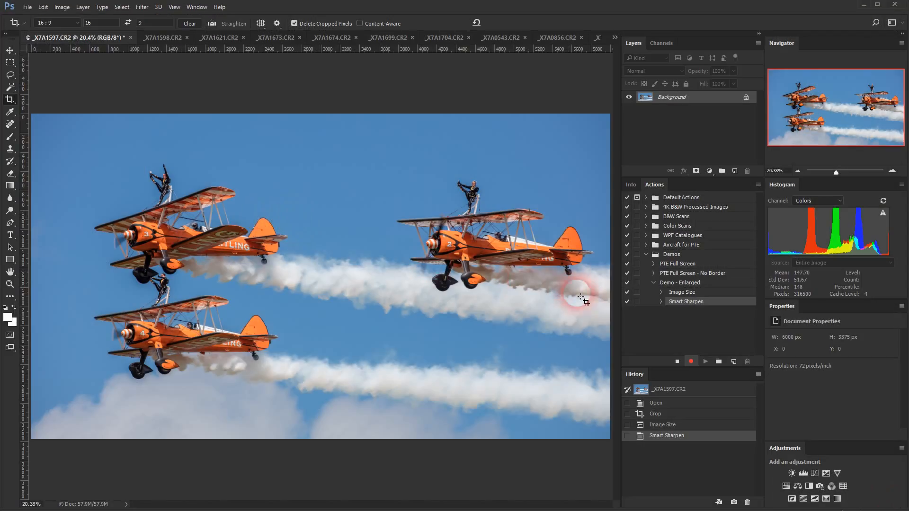
Save the sharpened biplane photo as _X7A1597.jpg in Airdisplay's "Photos (Larger) For Animation" folder, at JPEG quality 12 with Baseline ("Standard") format.
{"action": "left_click", "coordinate": [26, 7]}
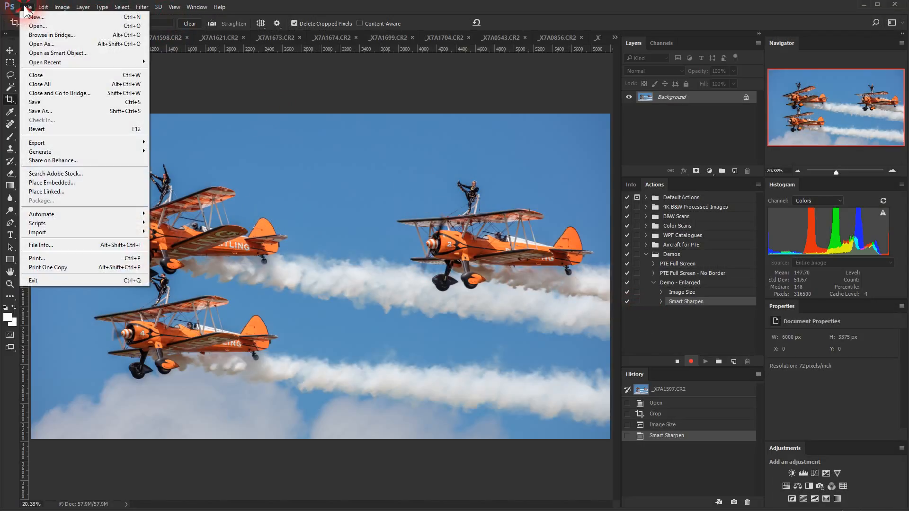
{"action": "left_click", "coordinate": [40, 111]}
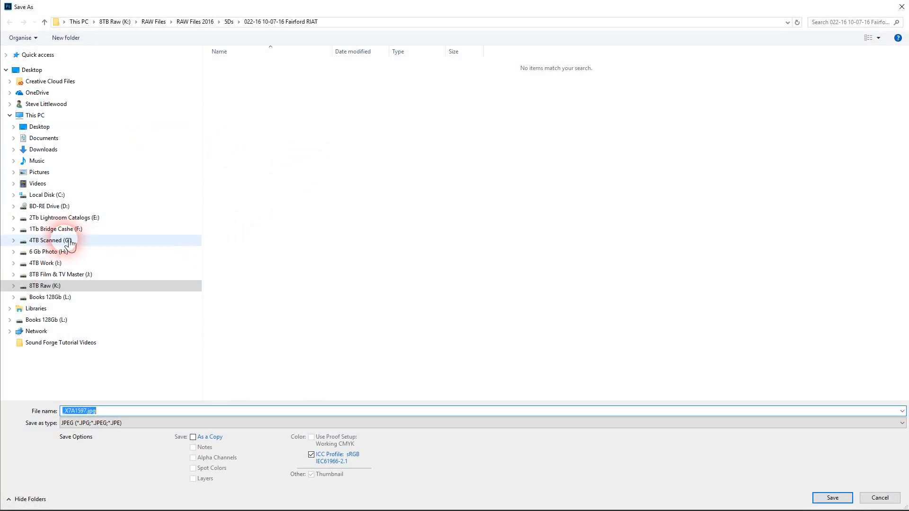
{"action": "left_click", "coordinate": [13, 195]}
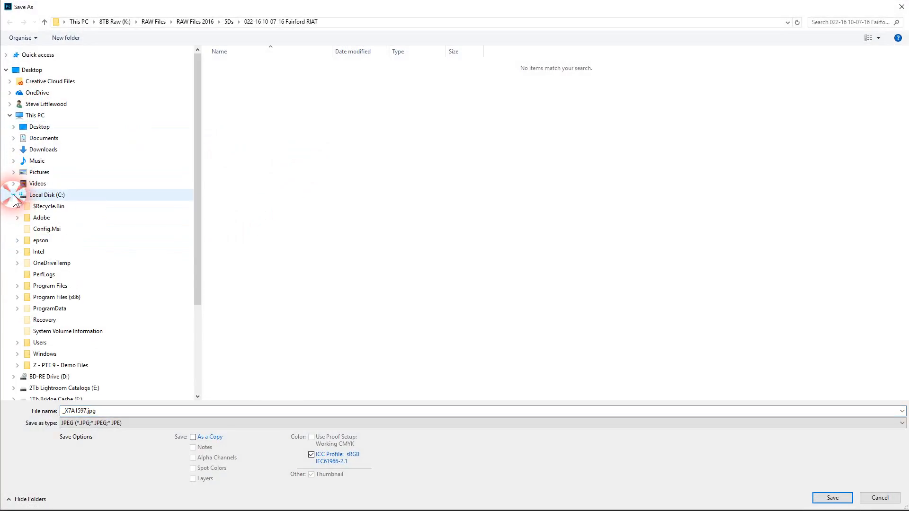
{"action": "left_click", "coordinate": [18, 365]}
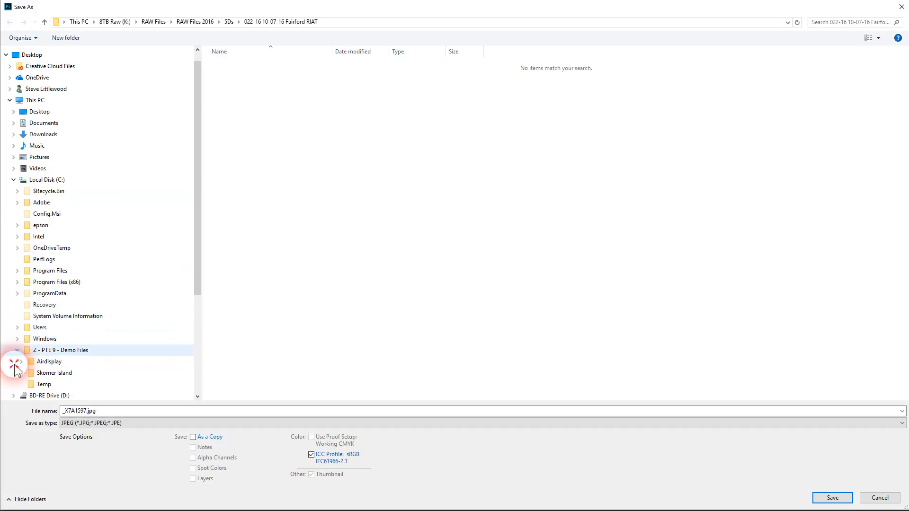
{"action": "left_click", "coordinate": [21, 362]}
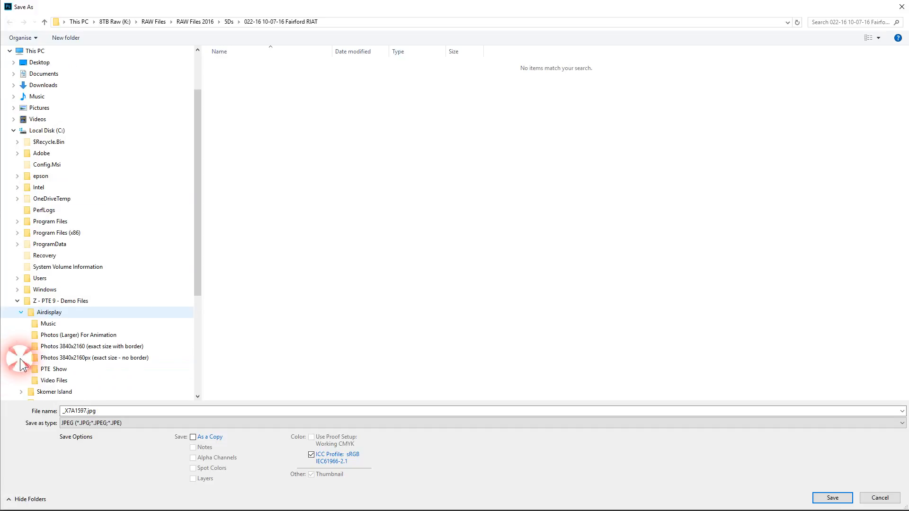
{"action": "left_click", "coordinate": [63, 336]}
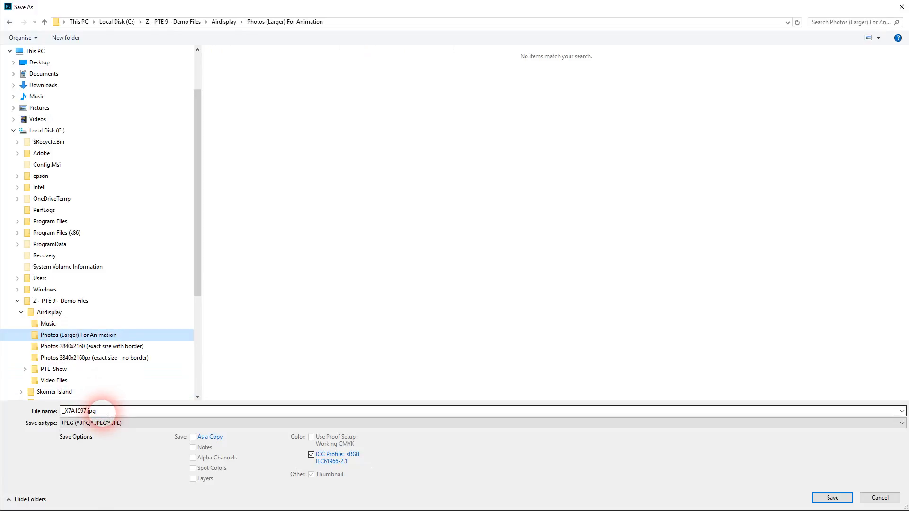
{"action": "left_click", "coordinate": [92, 413]}
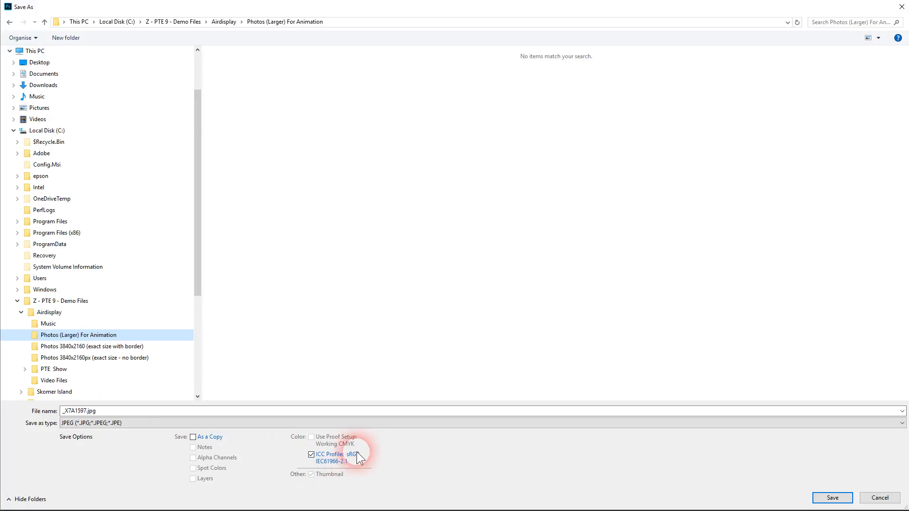
{"action": "left_click", "coordinate": [826, 498]}
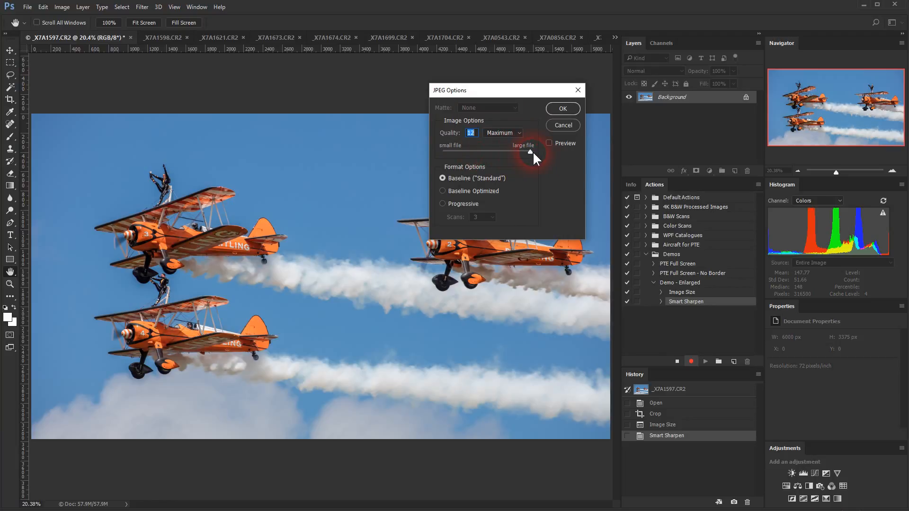
{"action": "left_click", "coordinate": [562, 109]}
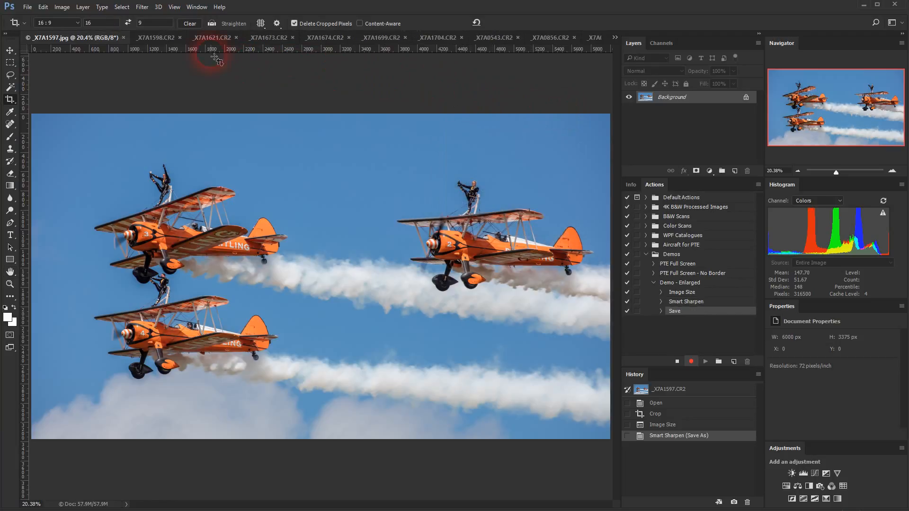
Close the saved biplane photo as the last recorded command and stop recording the Demo - Enlarged action.
{"action": "left_click", "coordinate": [124, 36]}
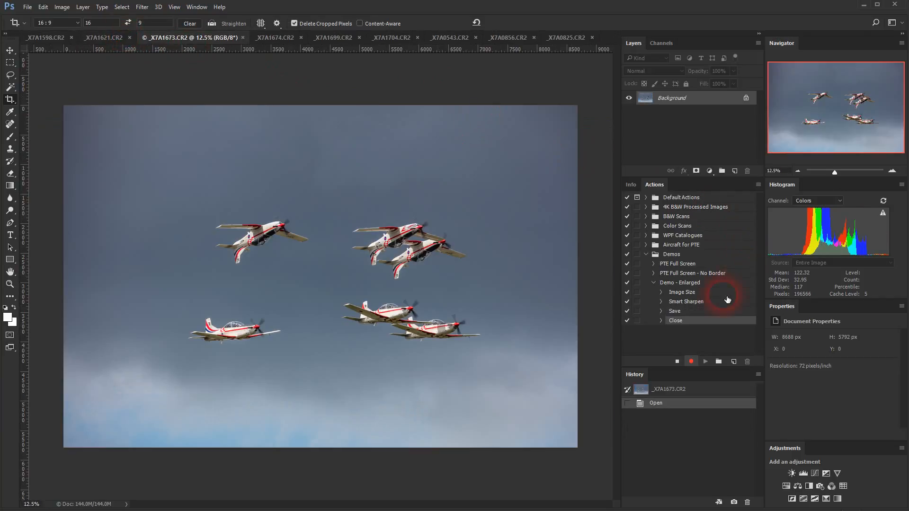
{"action": "left_click", "coordinate": [679, 362]}
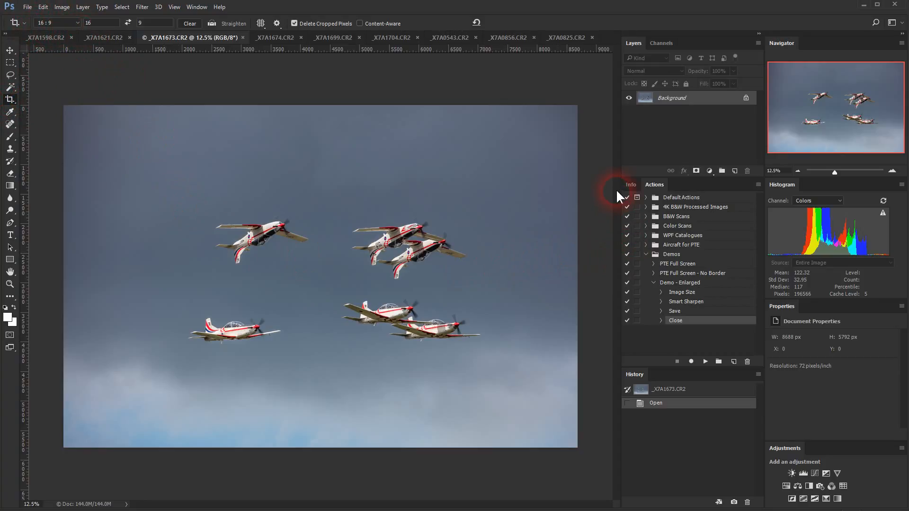
Crop _X7A1673.CR2 around the aircraft formation at a 16:9 ratio, to about 6073 x 3416 px, with the document info displayed.
{"action": "left_click", "coordinate": [630, 185]}
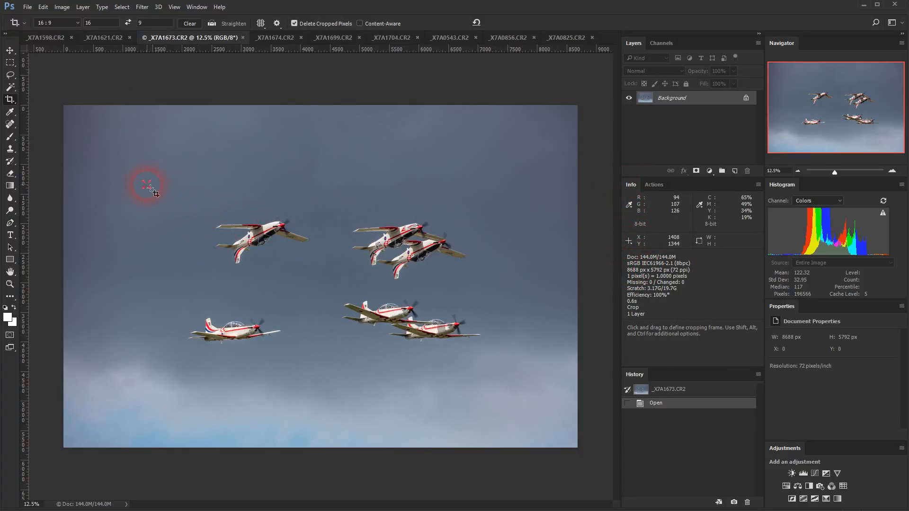
{"action": "left_click_drag", "start_coordinate": [147, 184], "coordinate": [564, 383]}
{"action": "left_click_drag", "start_coordinate": [429, 334], "coordinate": [440, 329]}
{"action": "key", "text": "Return"}
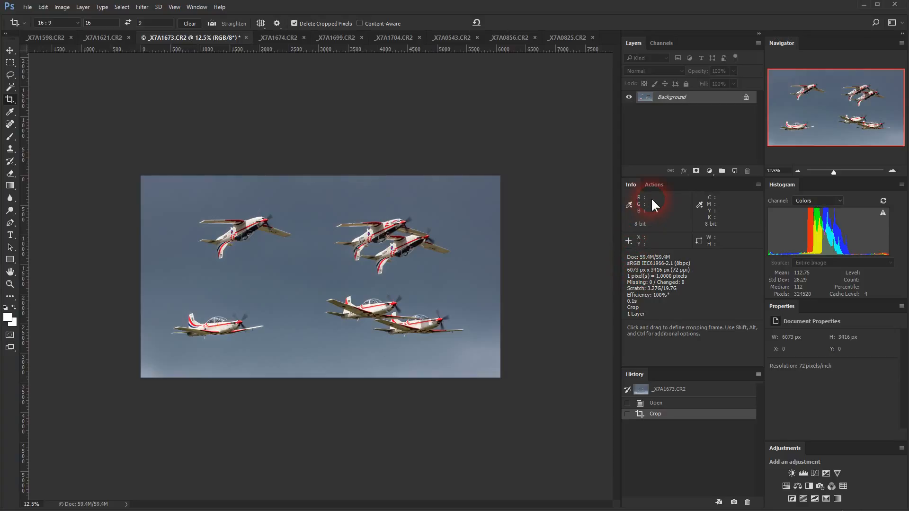
Run the Demo - Enlarged action from its beginning on the cropped _X7A1673.CR2 photo.
{"action": "left_click", "coordinate": [653, 184]}
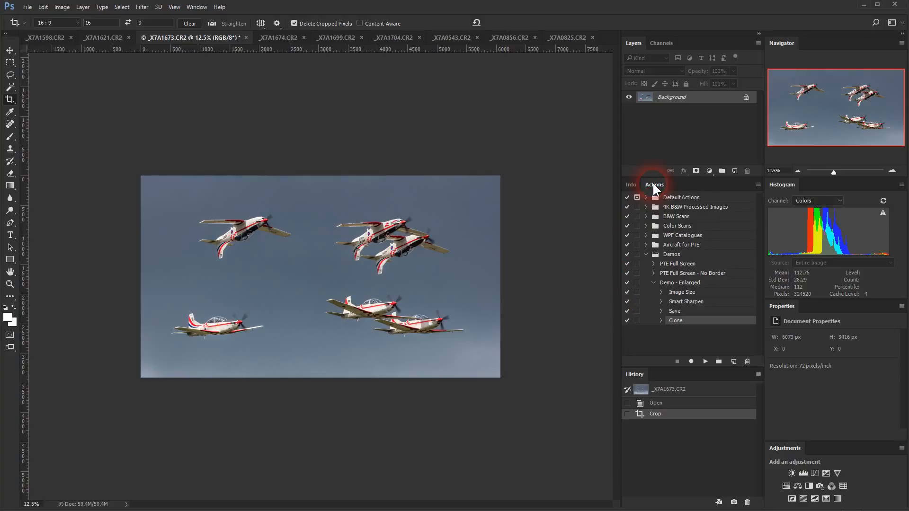
{"action": "left_click", "coordinate": [682, 284]}
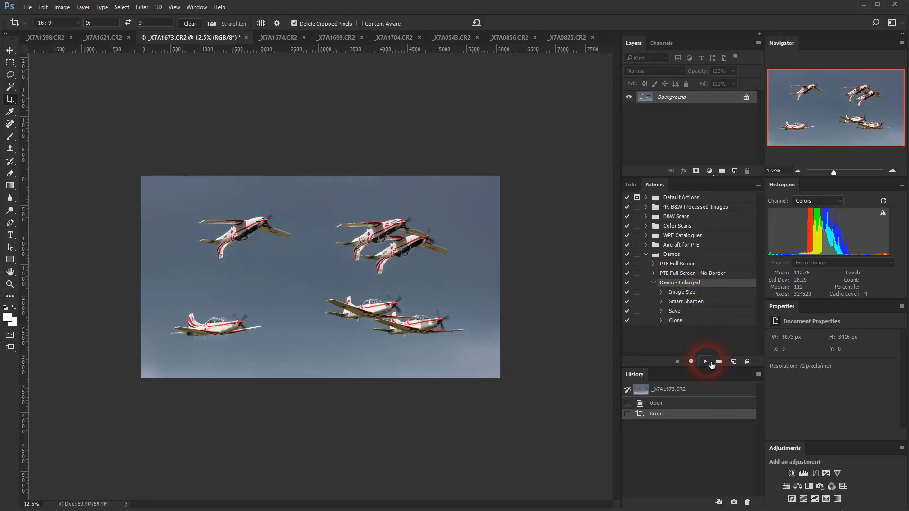
{"action": "left_click", "coordinate": [705, 362]}
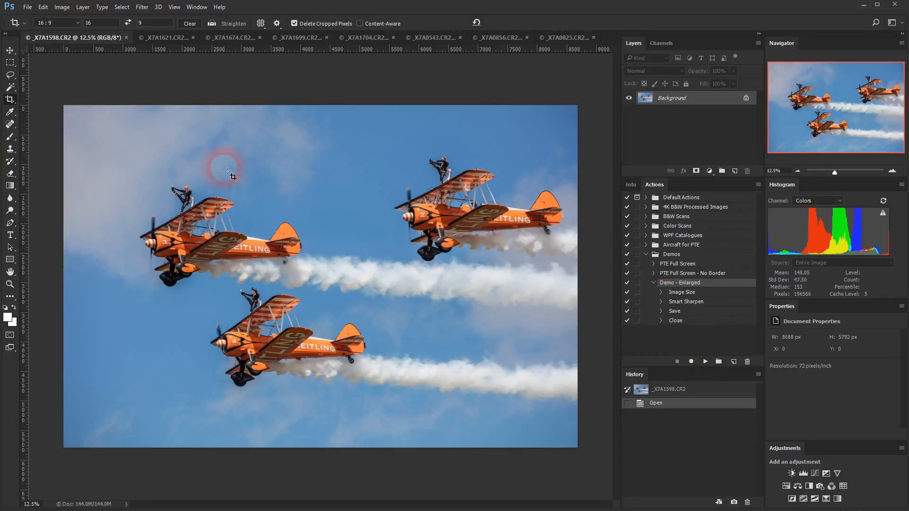
Switch to File Explorer and view the saved JPEGs in the "Photos (Larger) For Animation" folder as extra large icons.
{"action": "left_click", "coordinate": [450, 396]}
{"action": "left_click", "coordinate": [260, 439]}
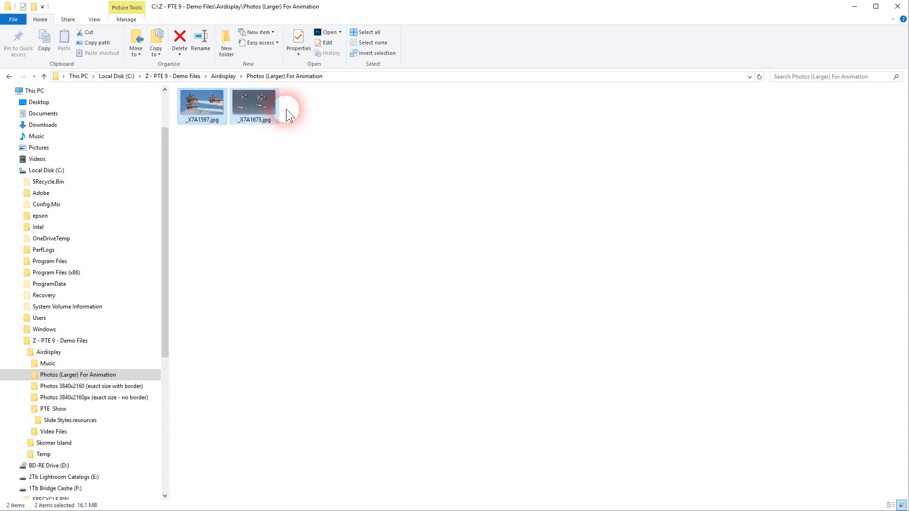
{"action": "left_click", "coordinate": [94, 19]}
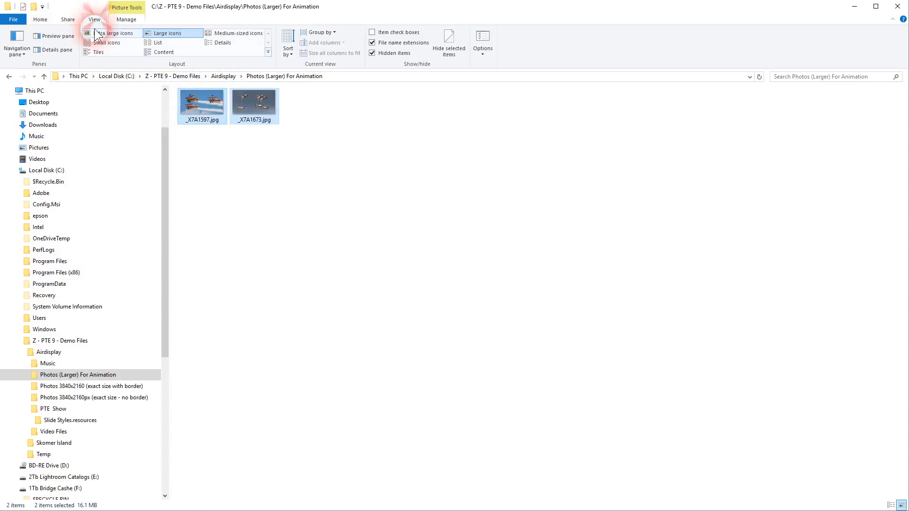
{"action": "left_click", "coordinate": [97, 33]}
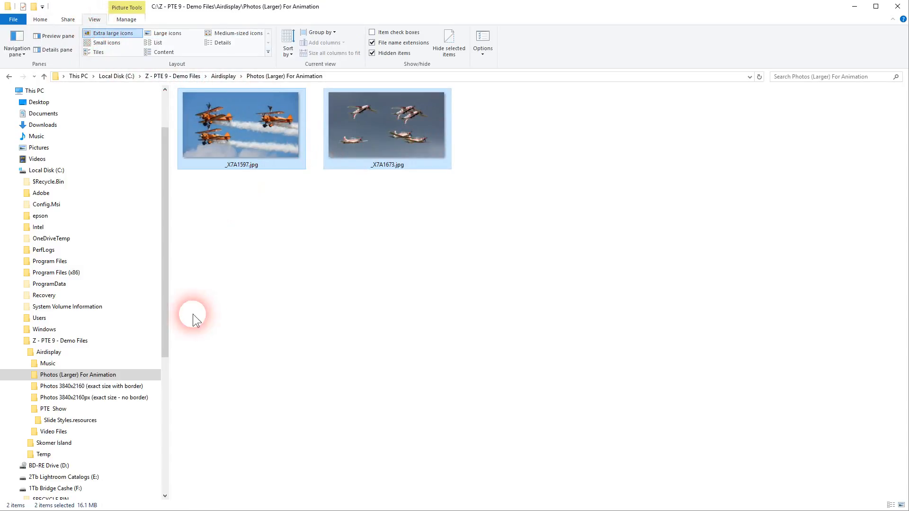